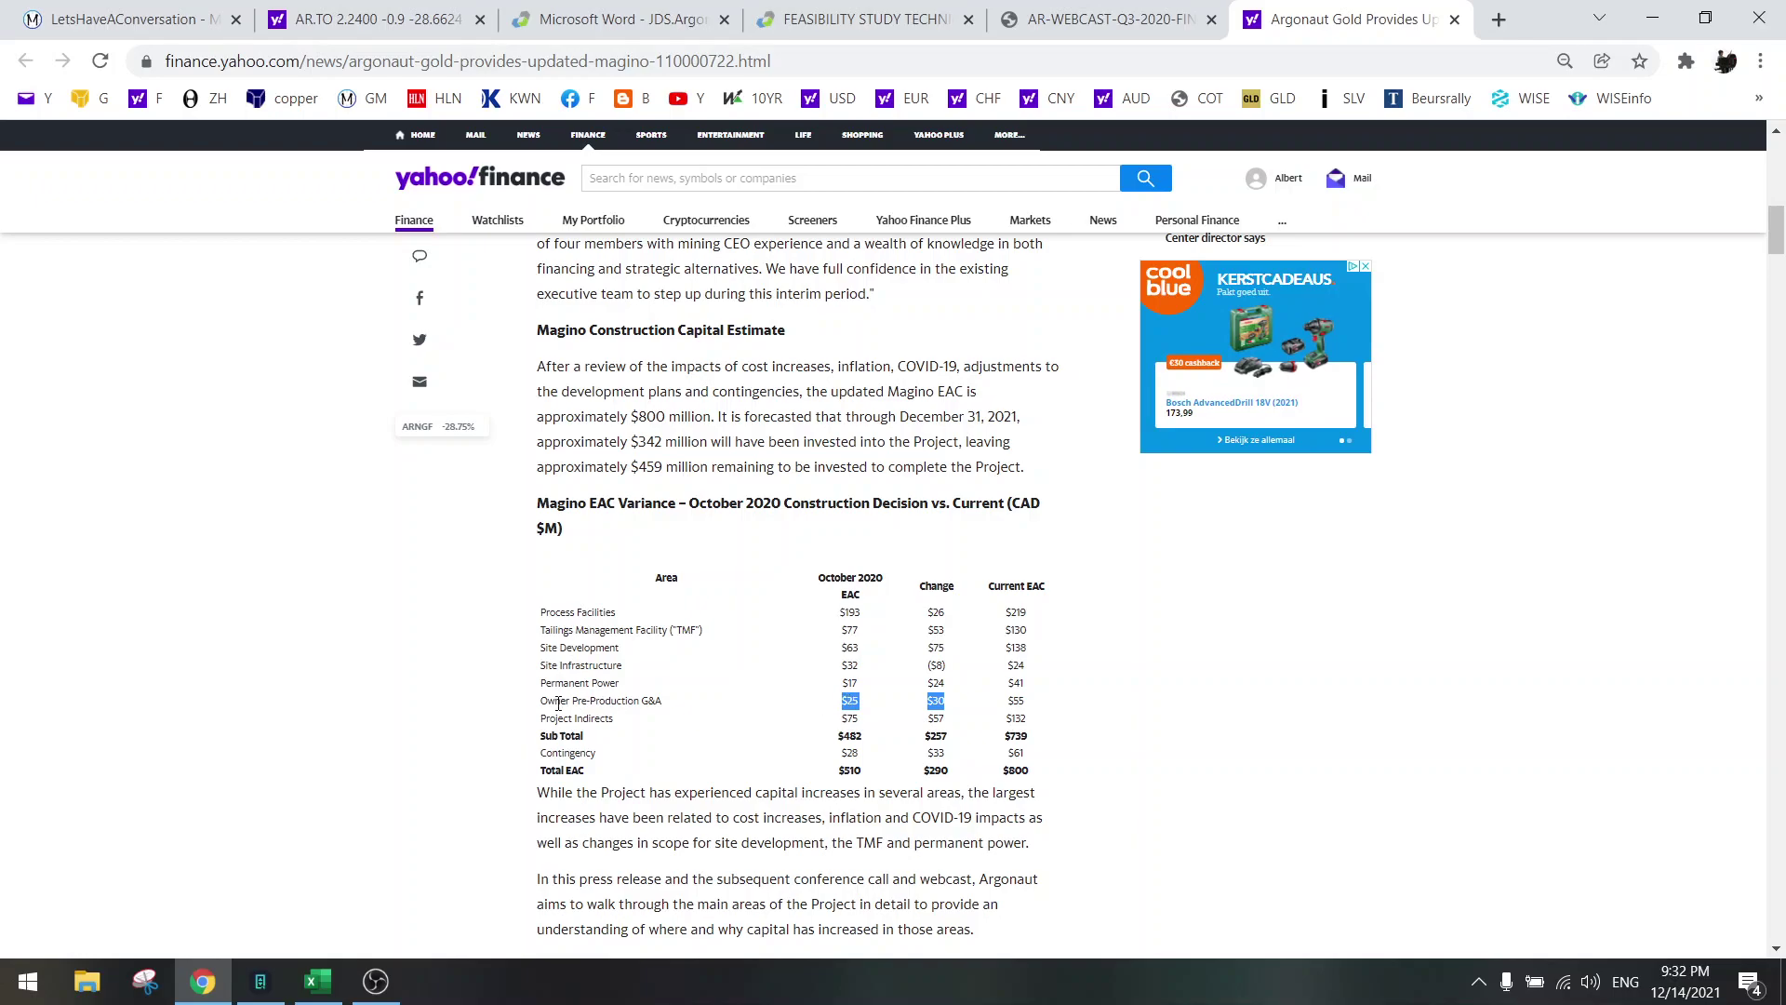
- Examine the Owner Pre-Production G&A row in the Magino EAC variance table, comparing the October 2020 EAC with the change
left_click_drag(543, 704, 666, 708)
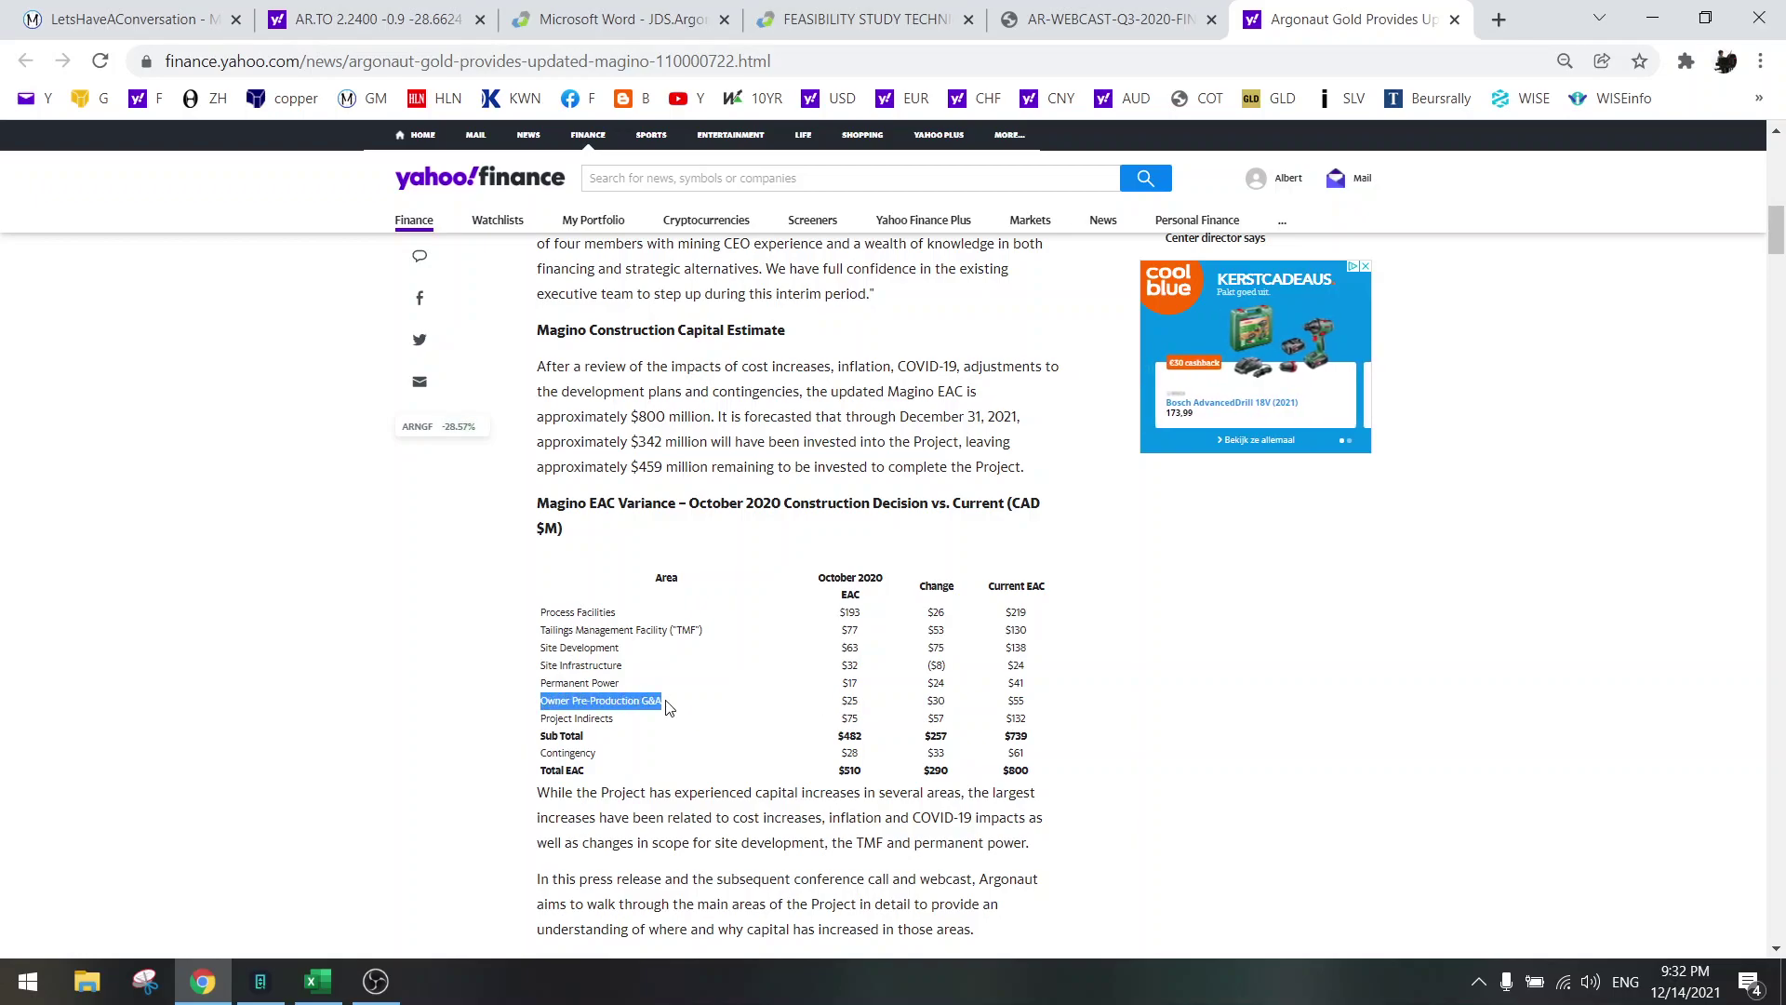
left_click(647, 704)
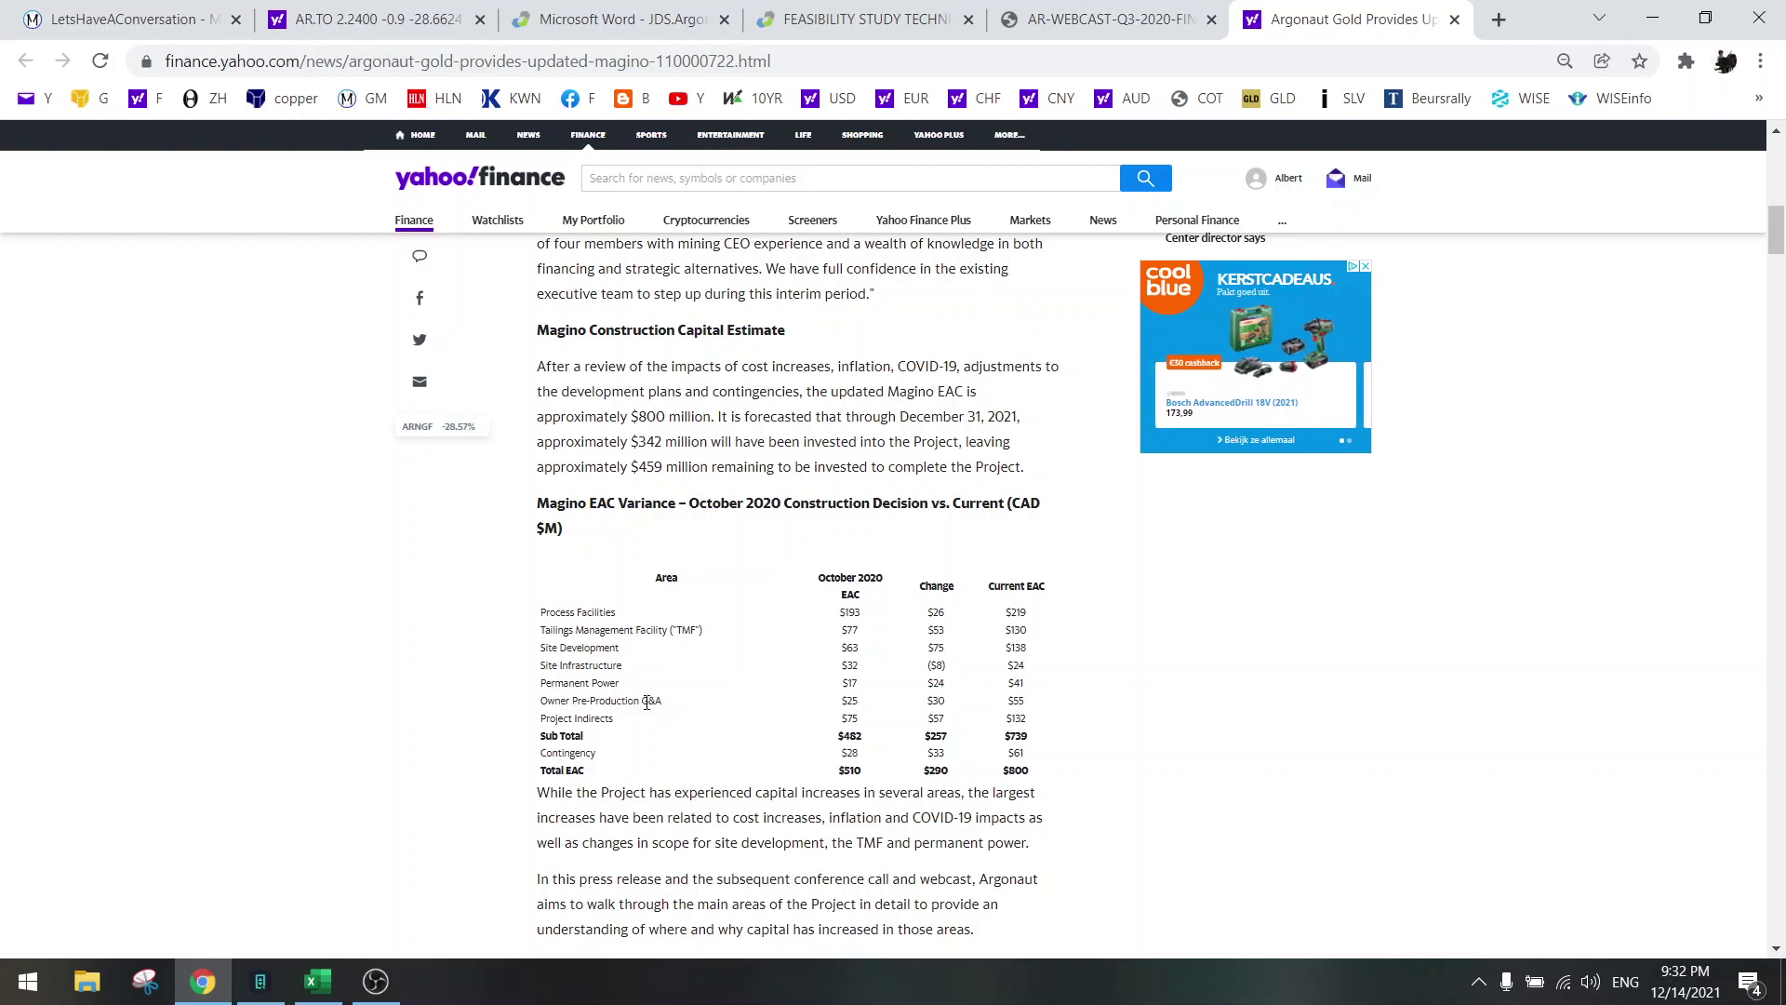
left_click_drag(642, 703, 660, 704)
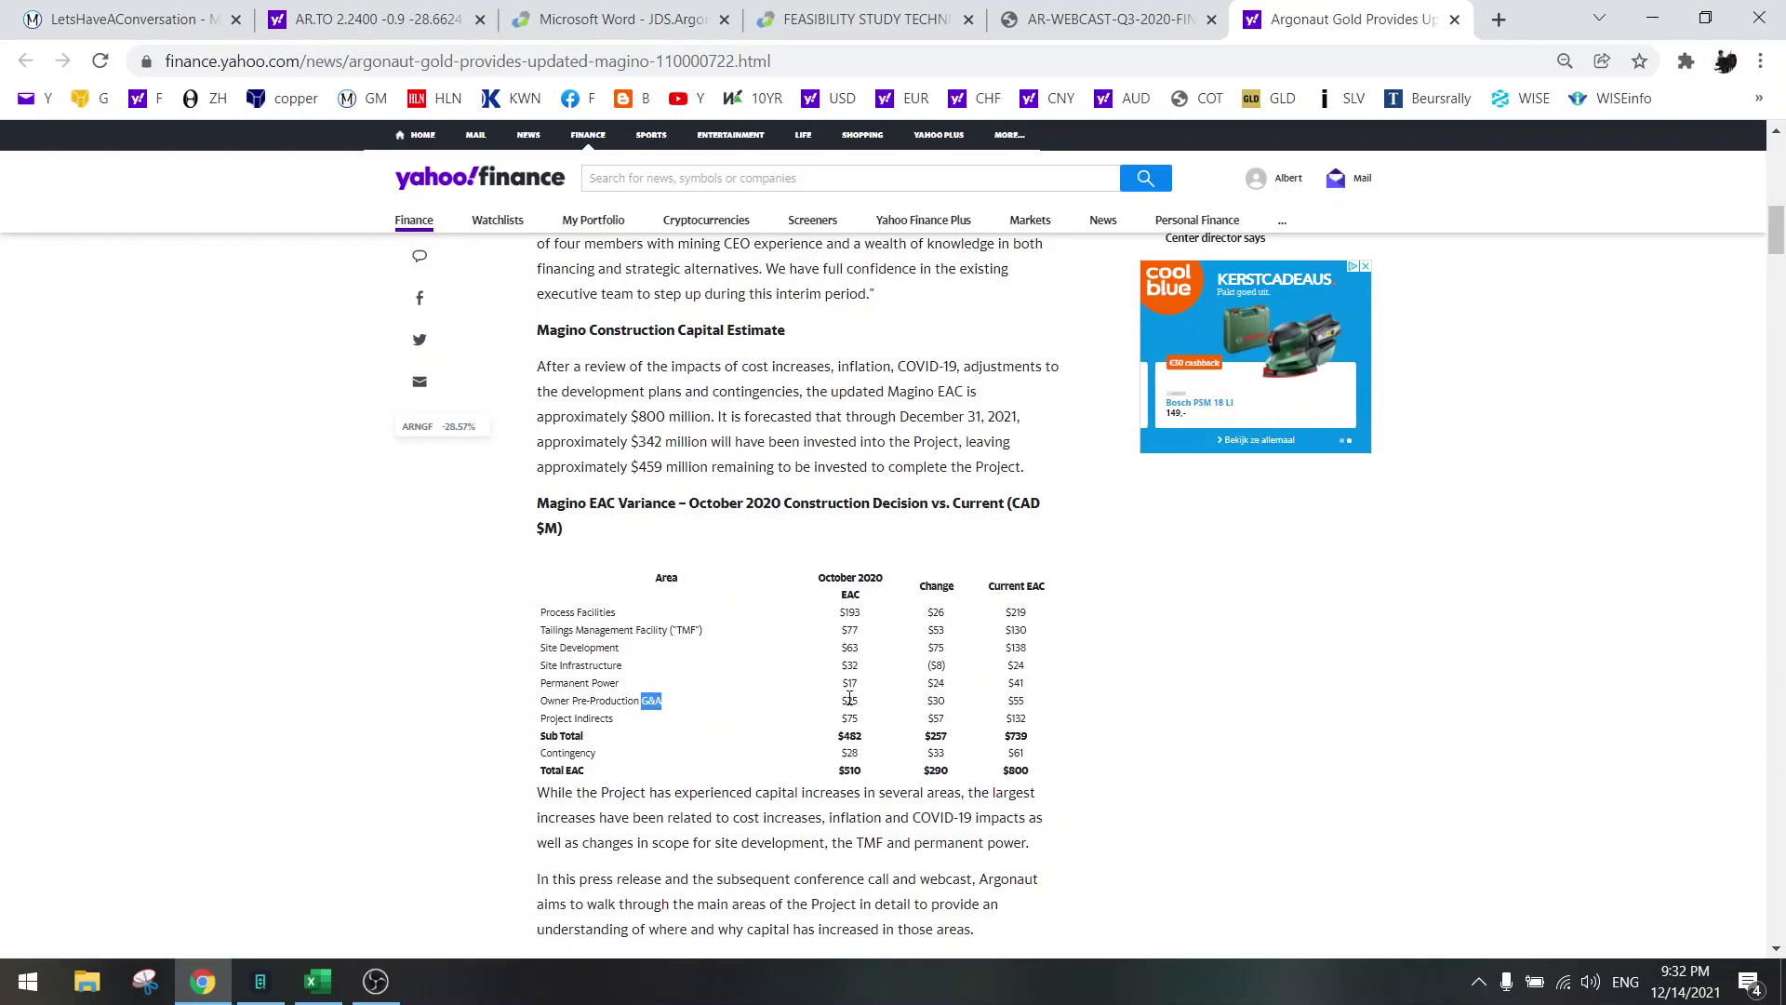
left_click_drag(842, 699, 947, 704)
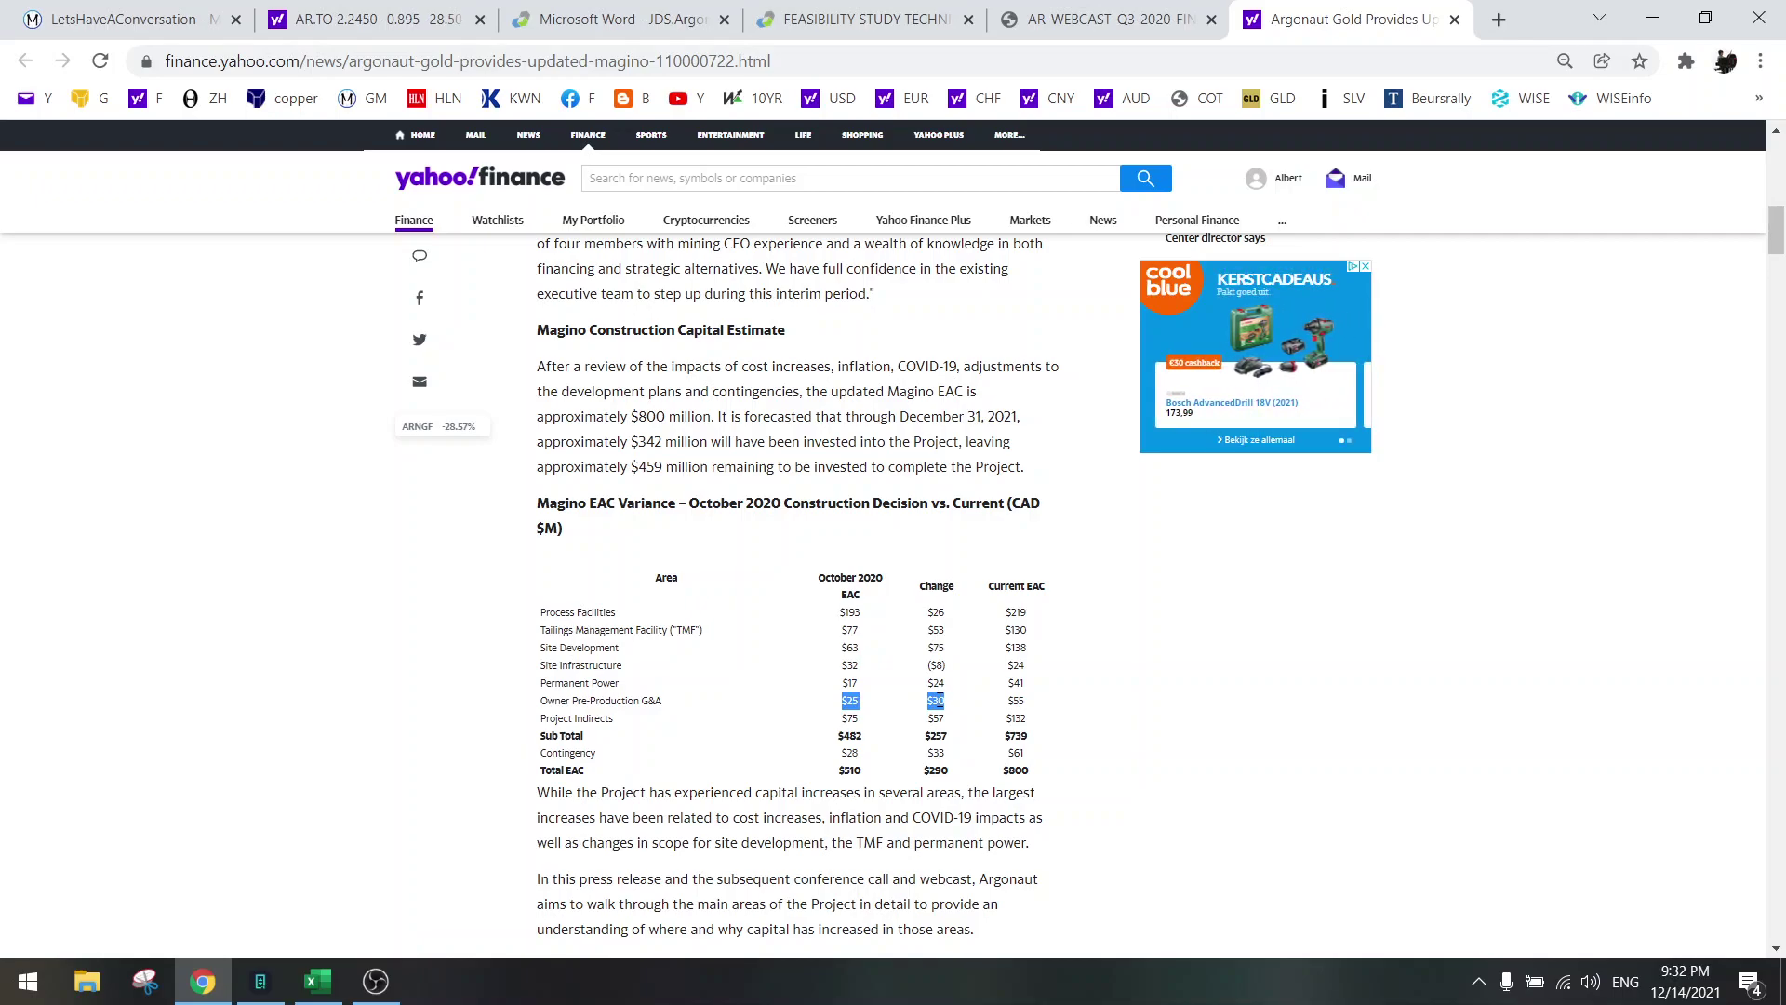
left_click(842, 703)
left_click_drag(845, 700, 945, 701)
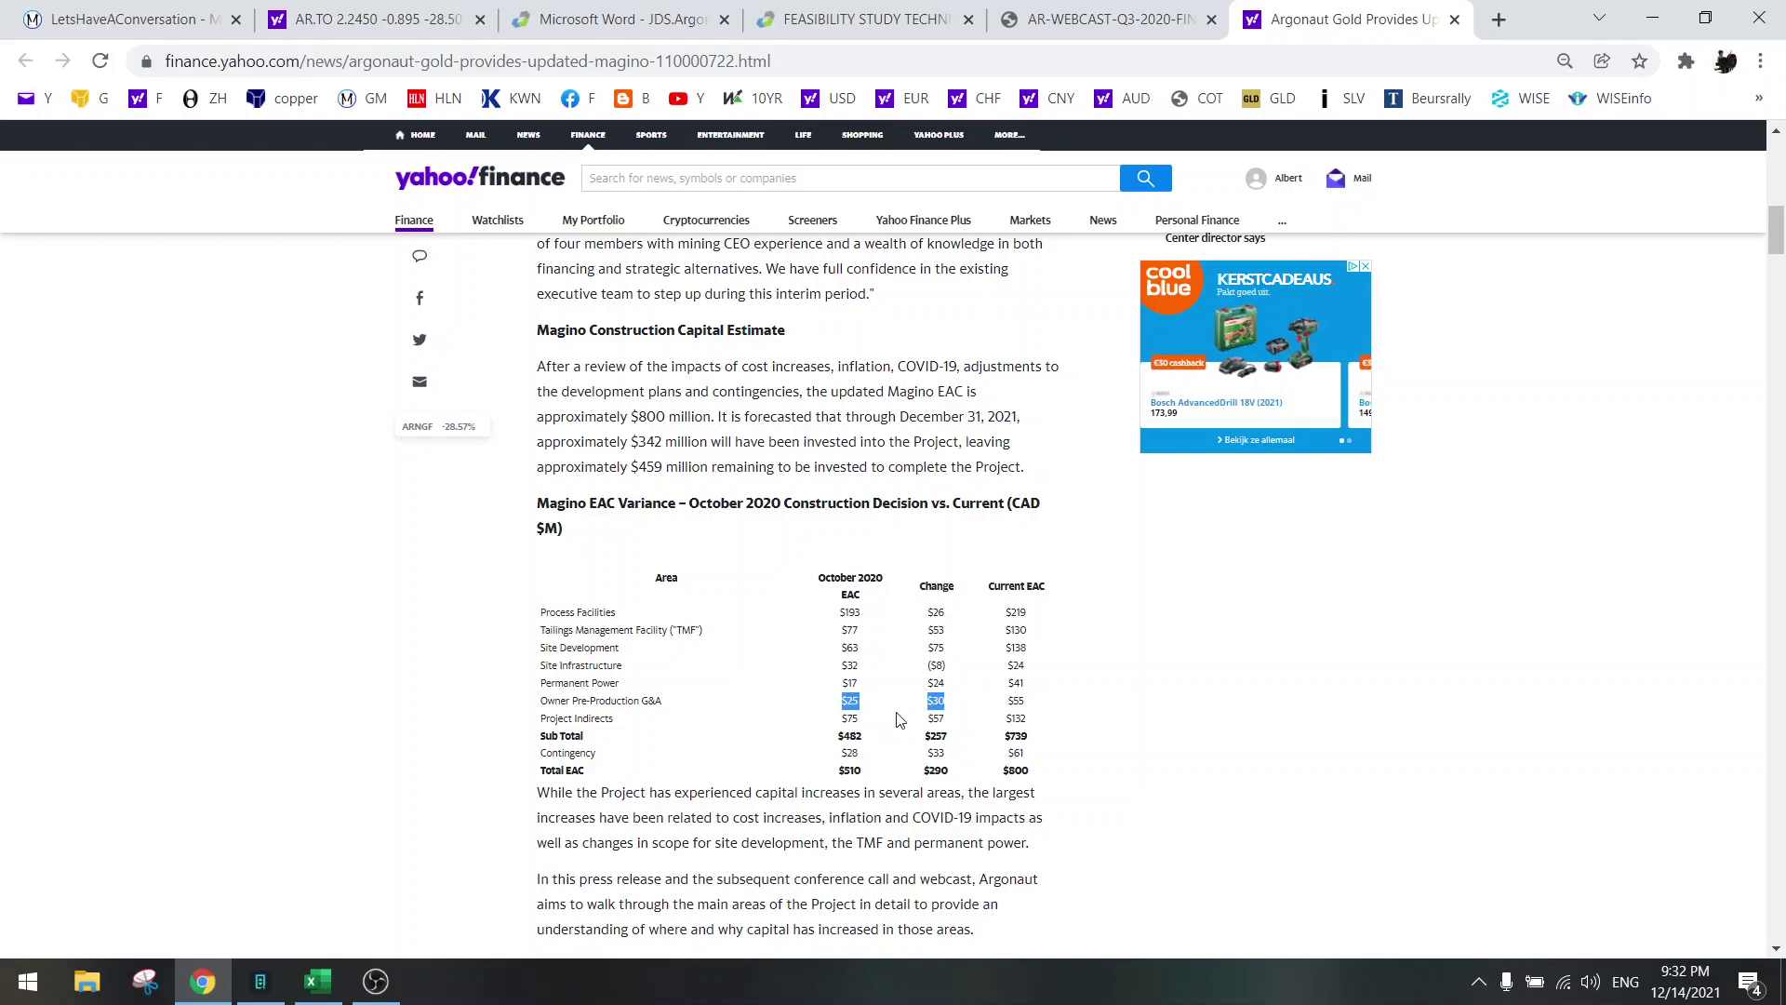
- Examine the Project Indirects and Total EAC rows in the Magino EAC variance table
left_click_drag(848, 719, 944, 718)
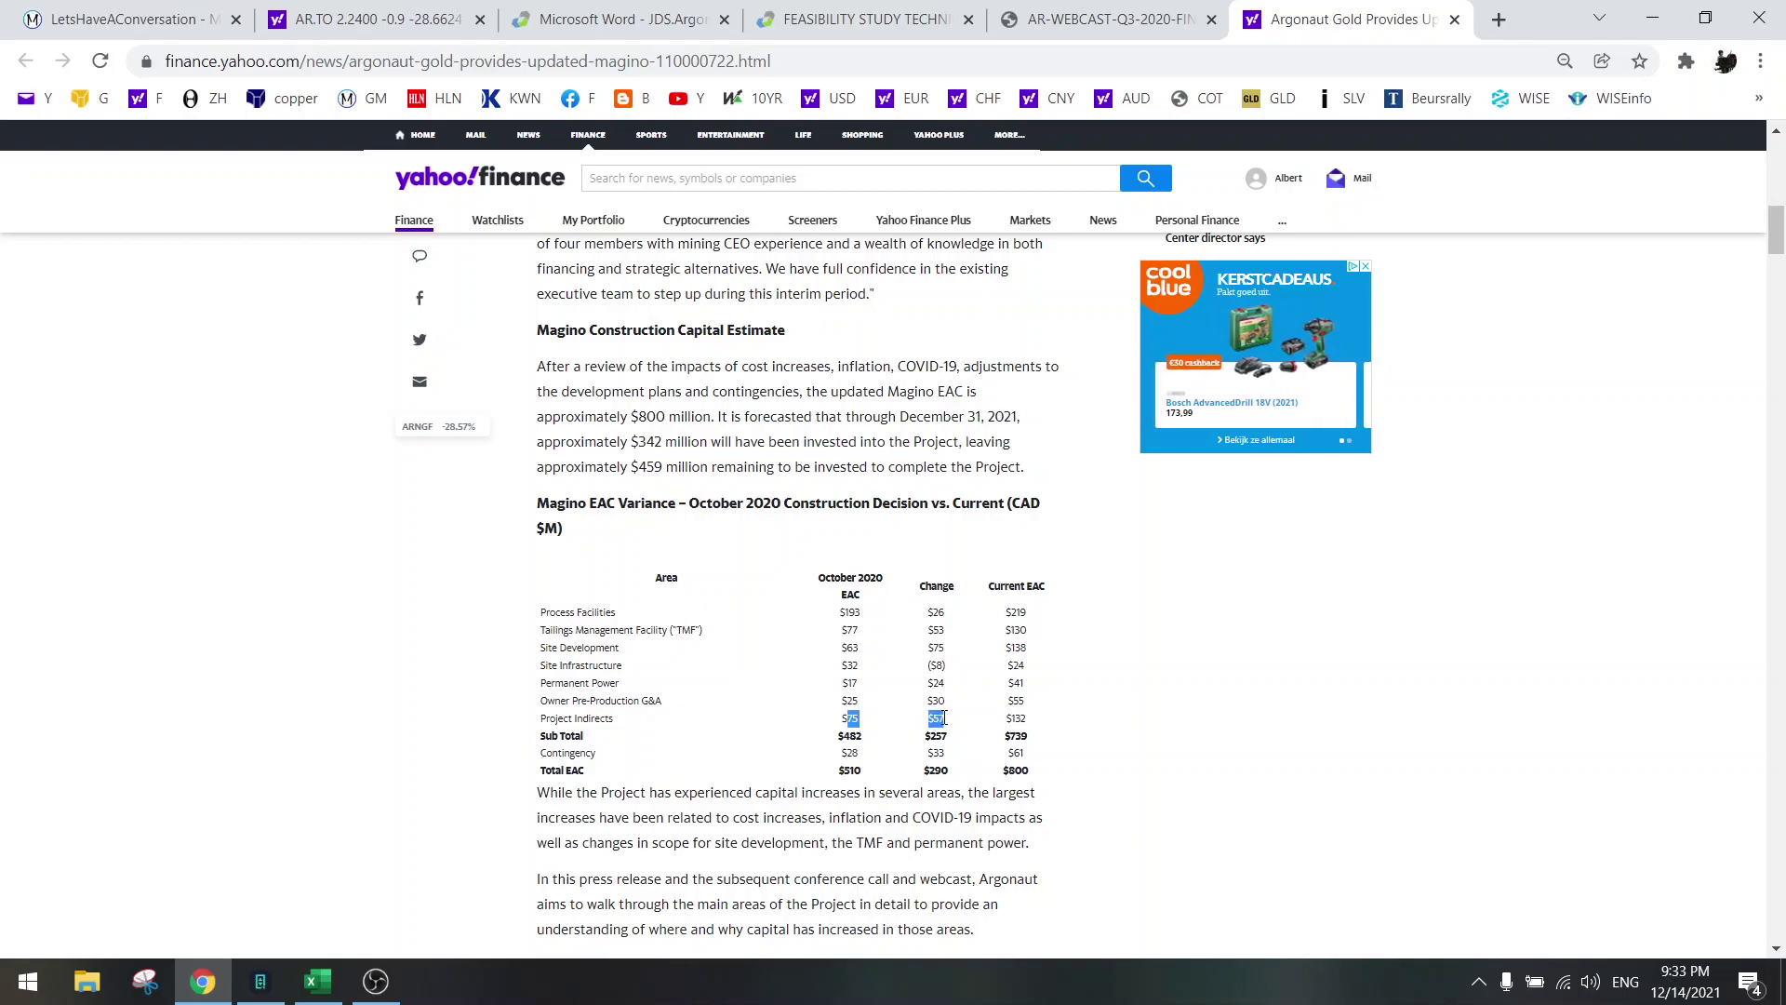
left_click_drag(557, 719, 951, 720)
left_click(845, 717)
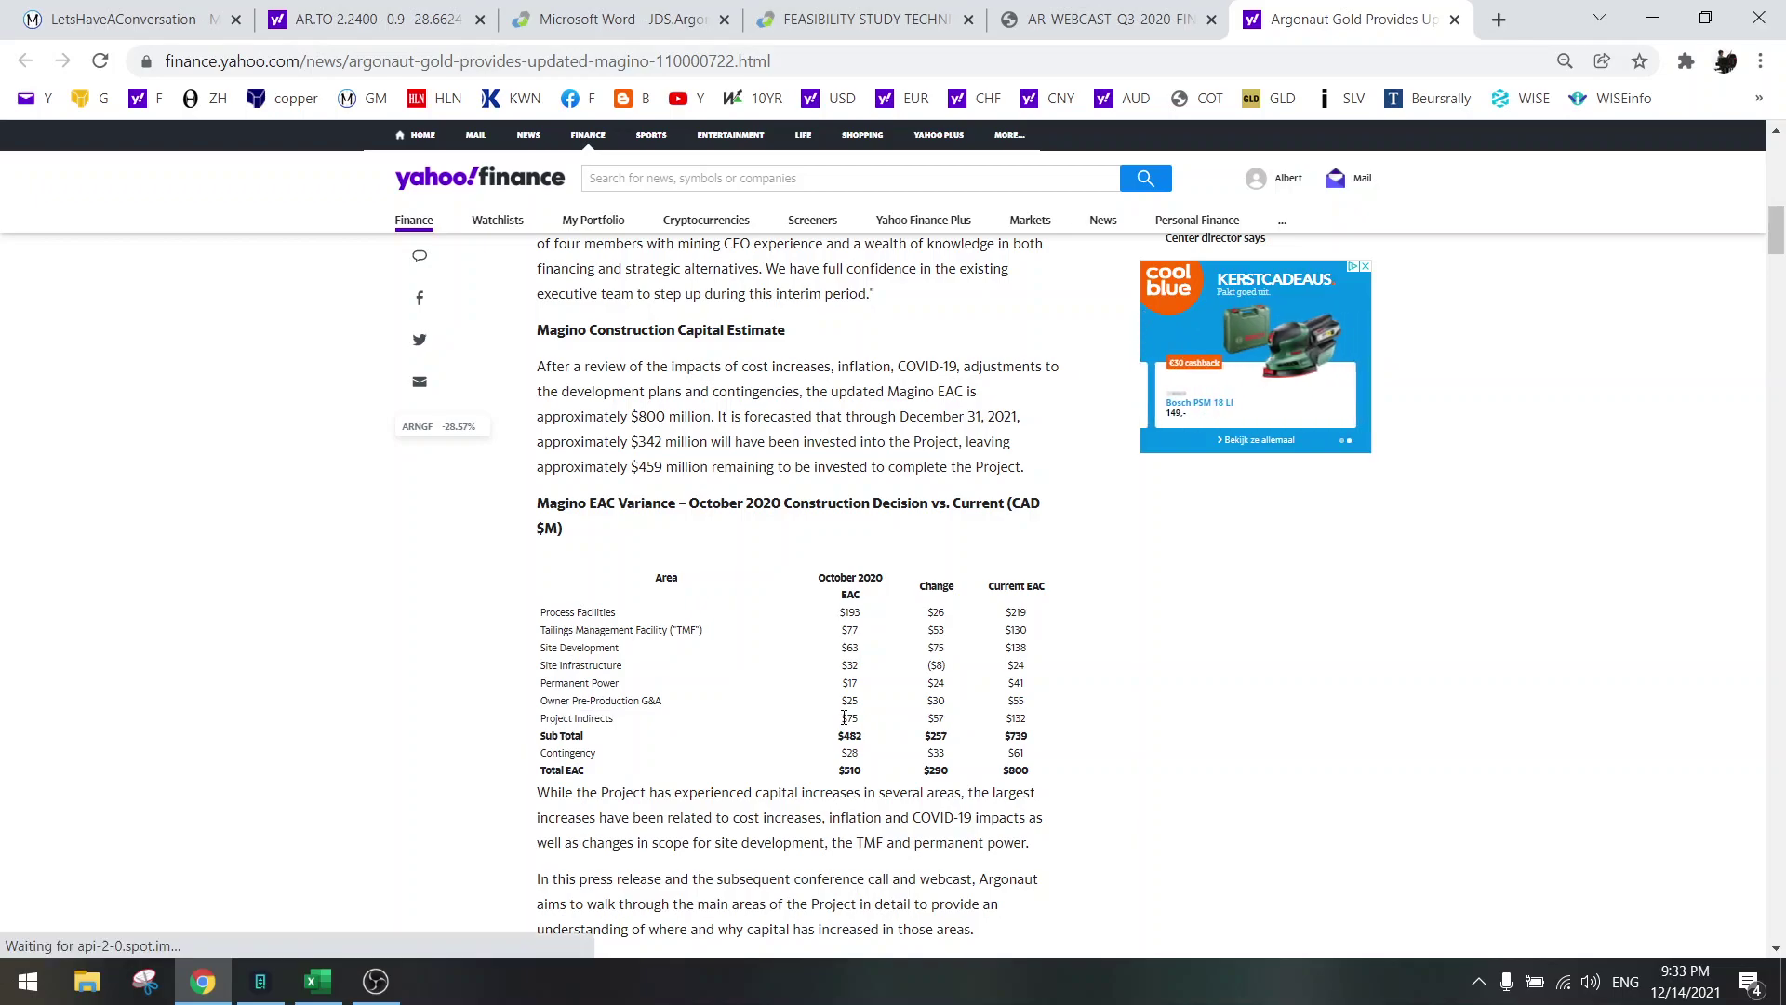
left_click_drag(844, 717, 930, 722)
left_click(928, 722)
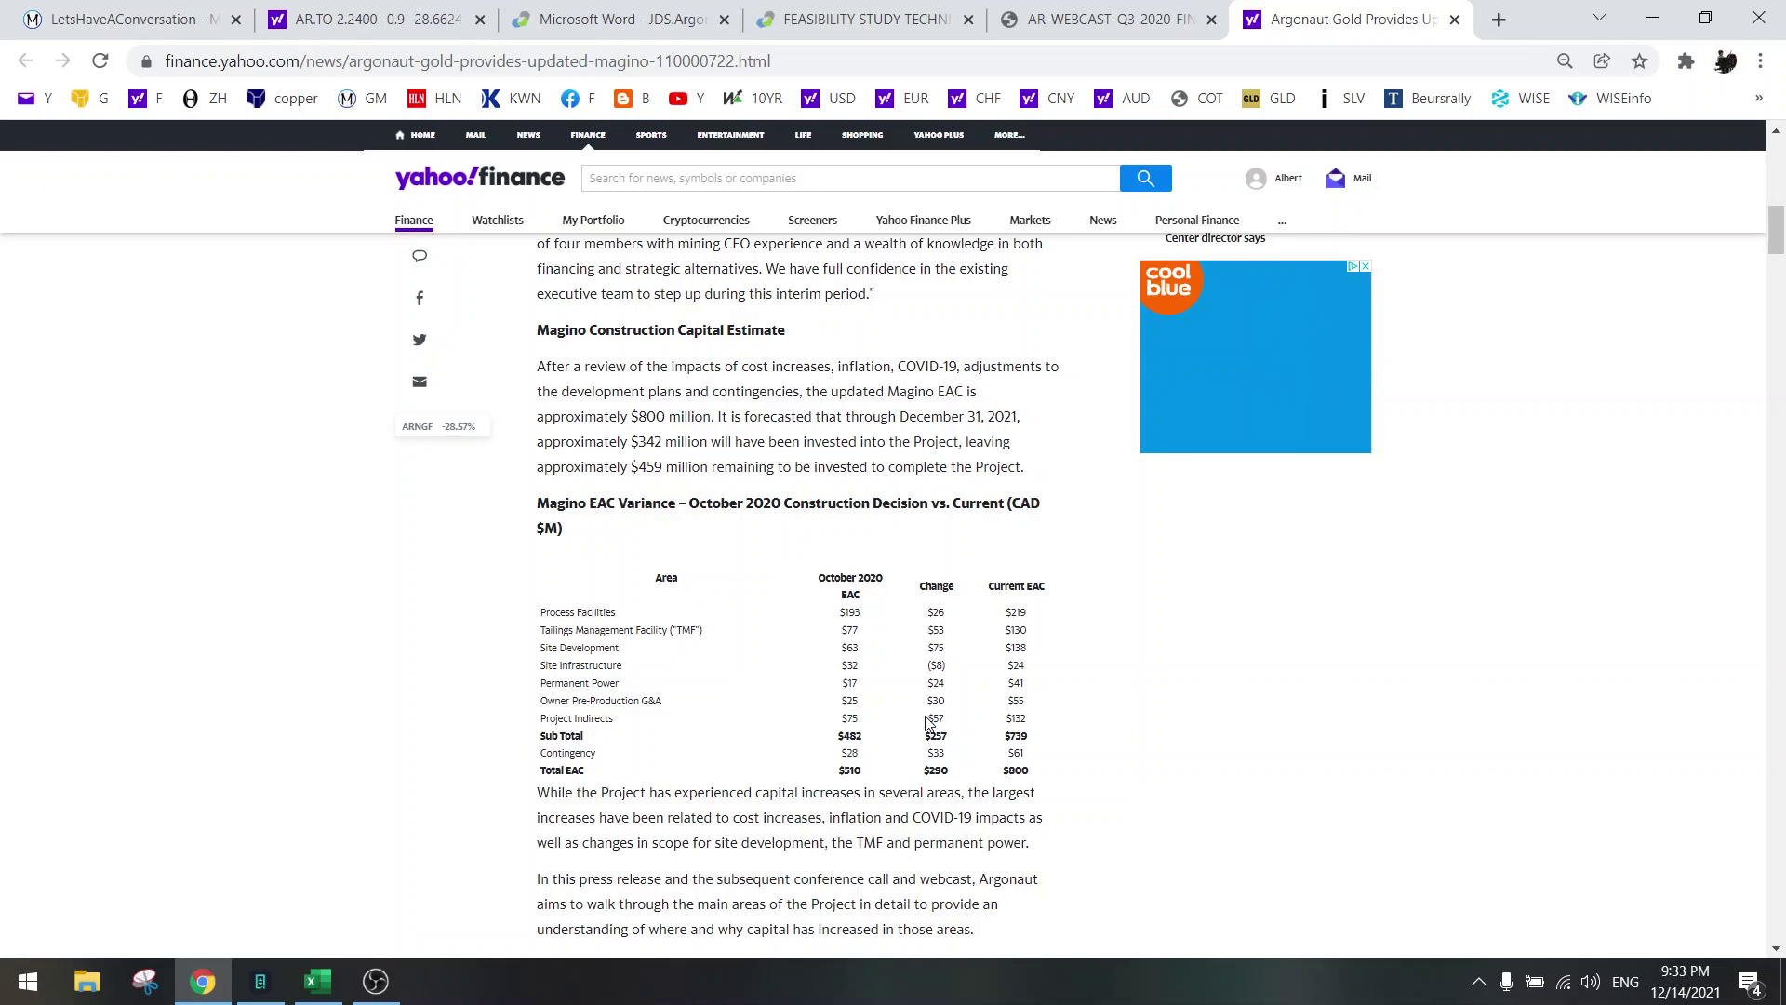
left_click_drag(843, 772, 1039, 777)
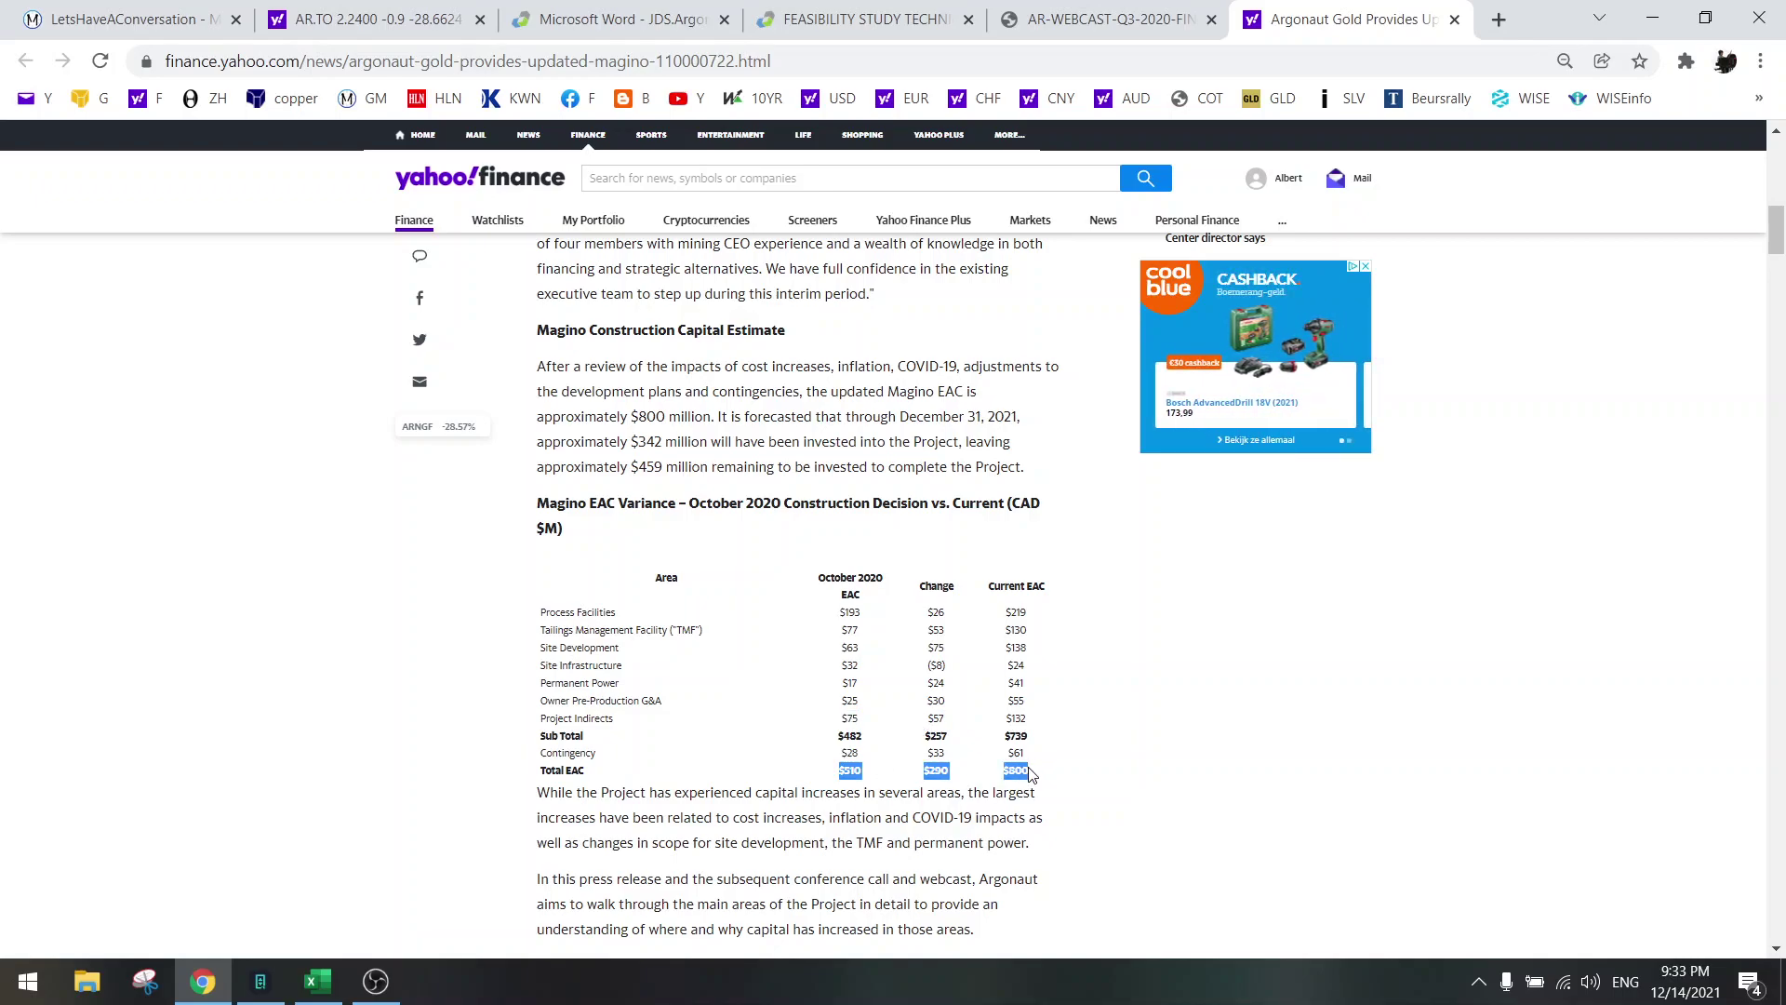
left_click(927, 774)
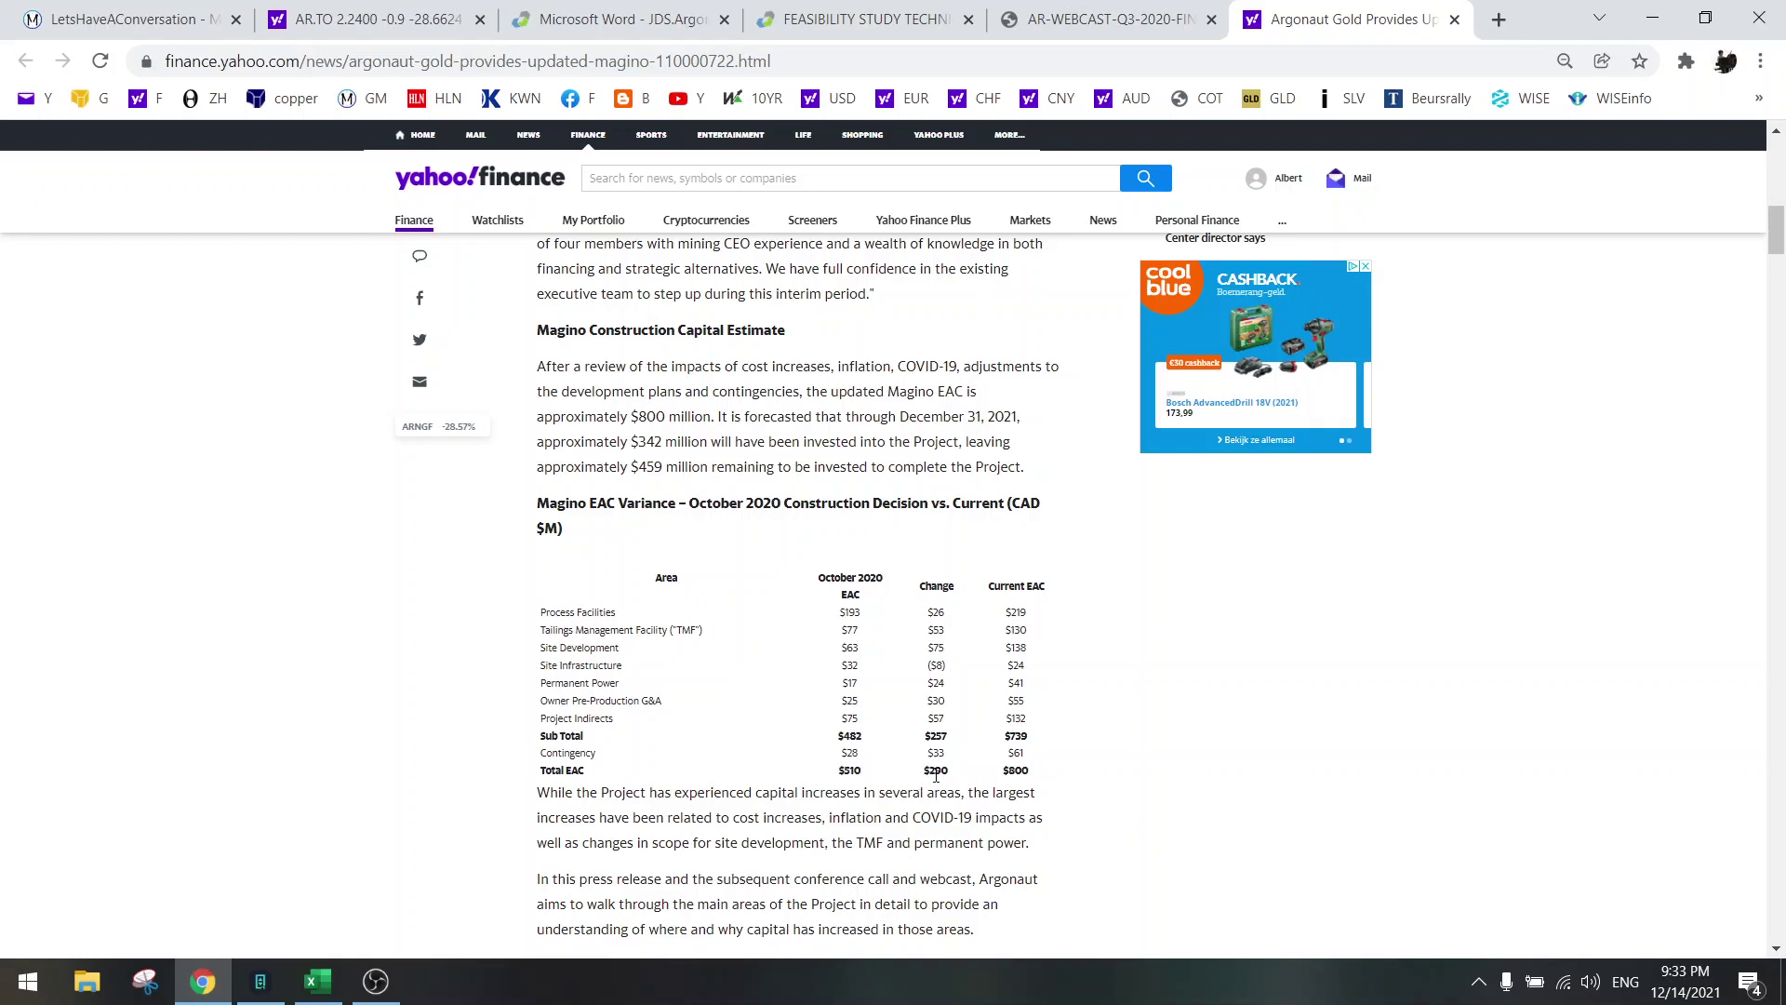
- Check the AR.TO quote, and switch to the Miners workbook in Excel to compare market cap with valuation 2021 in the Argonaut Gold Valuation chart
left_click(334, 25)
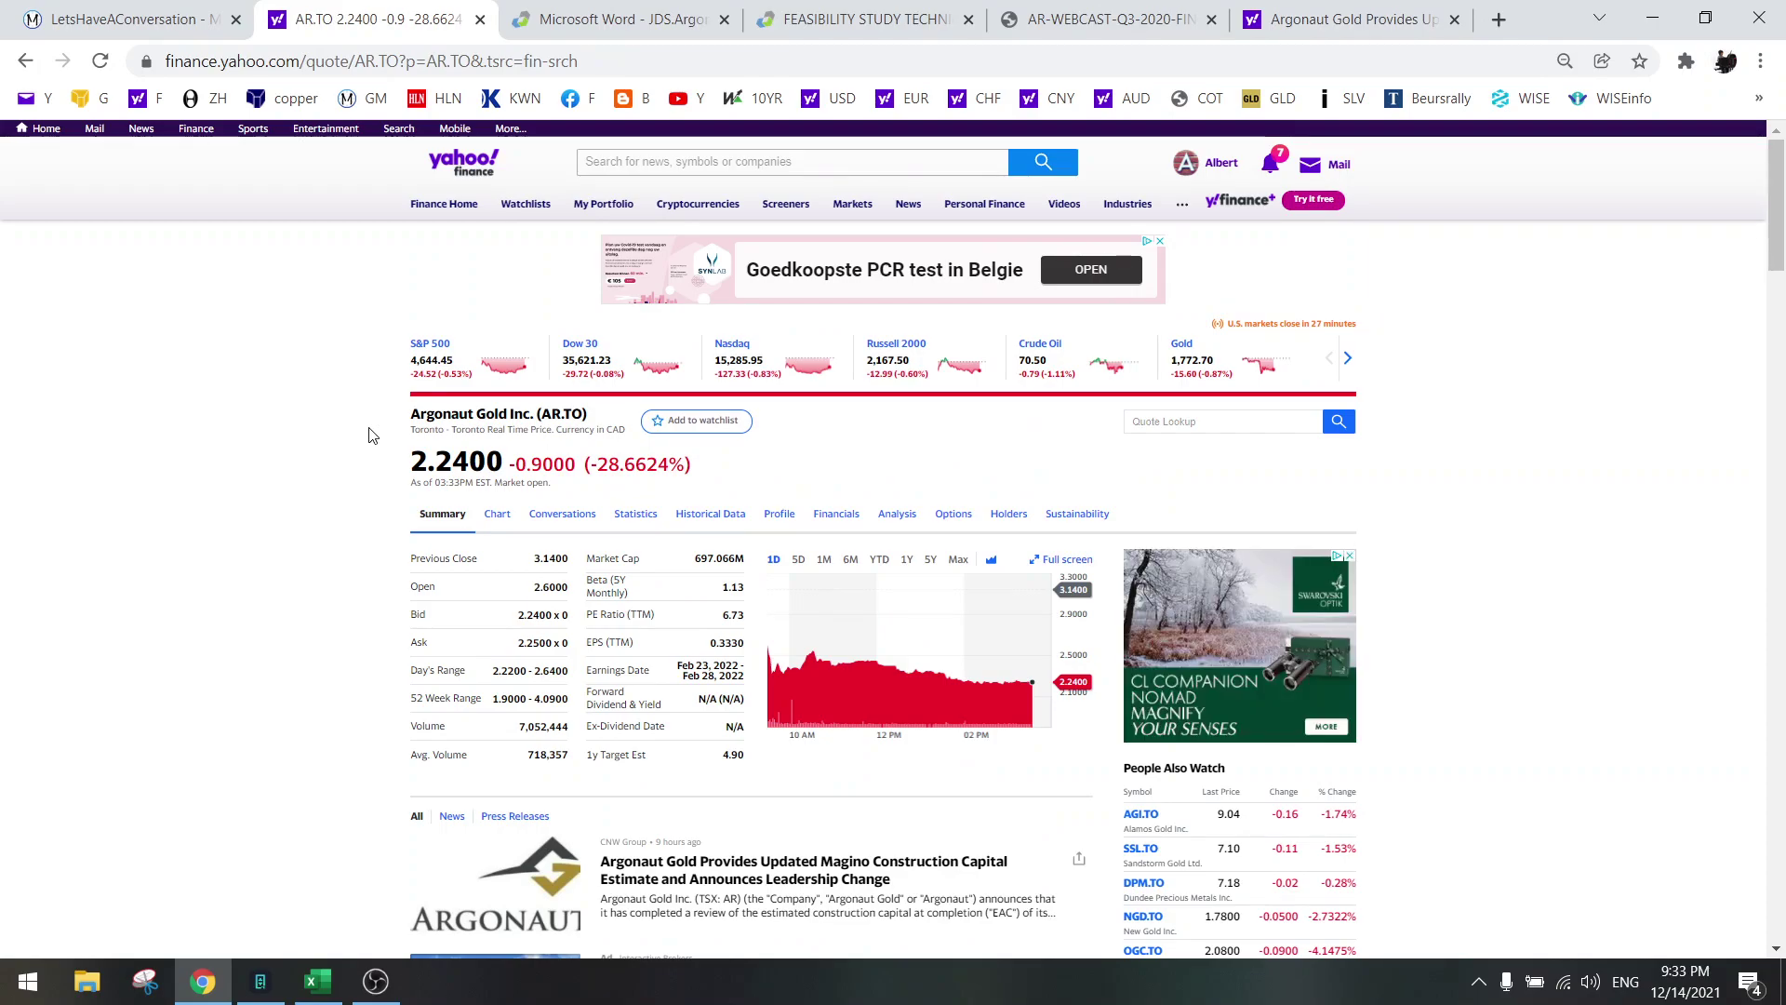
left_click(318, 981)
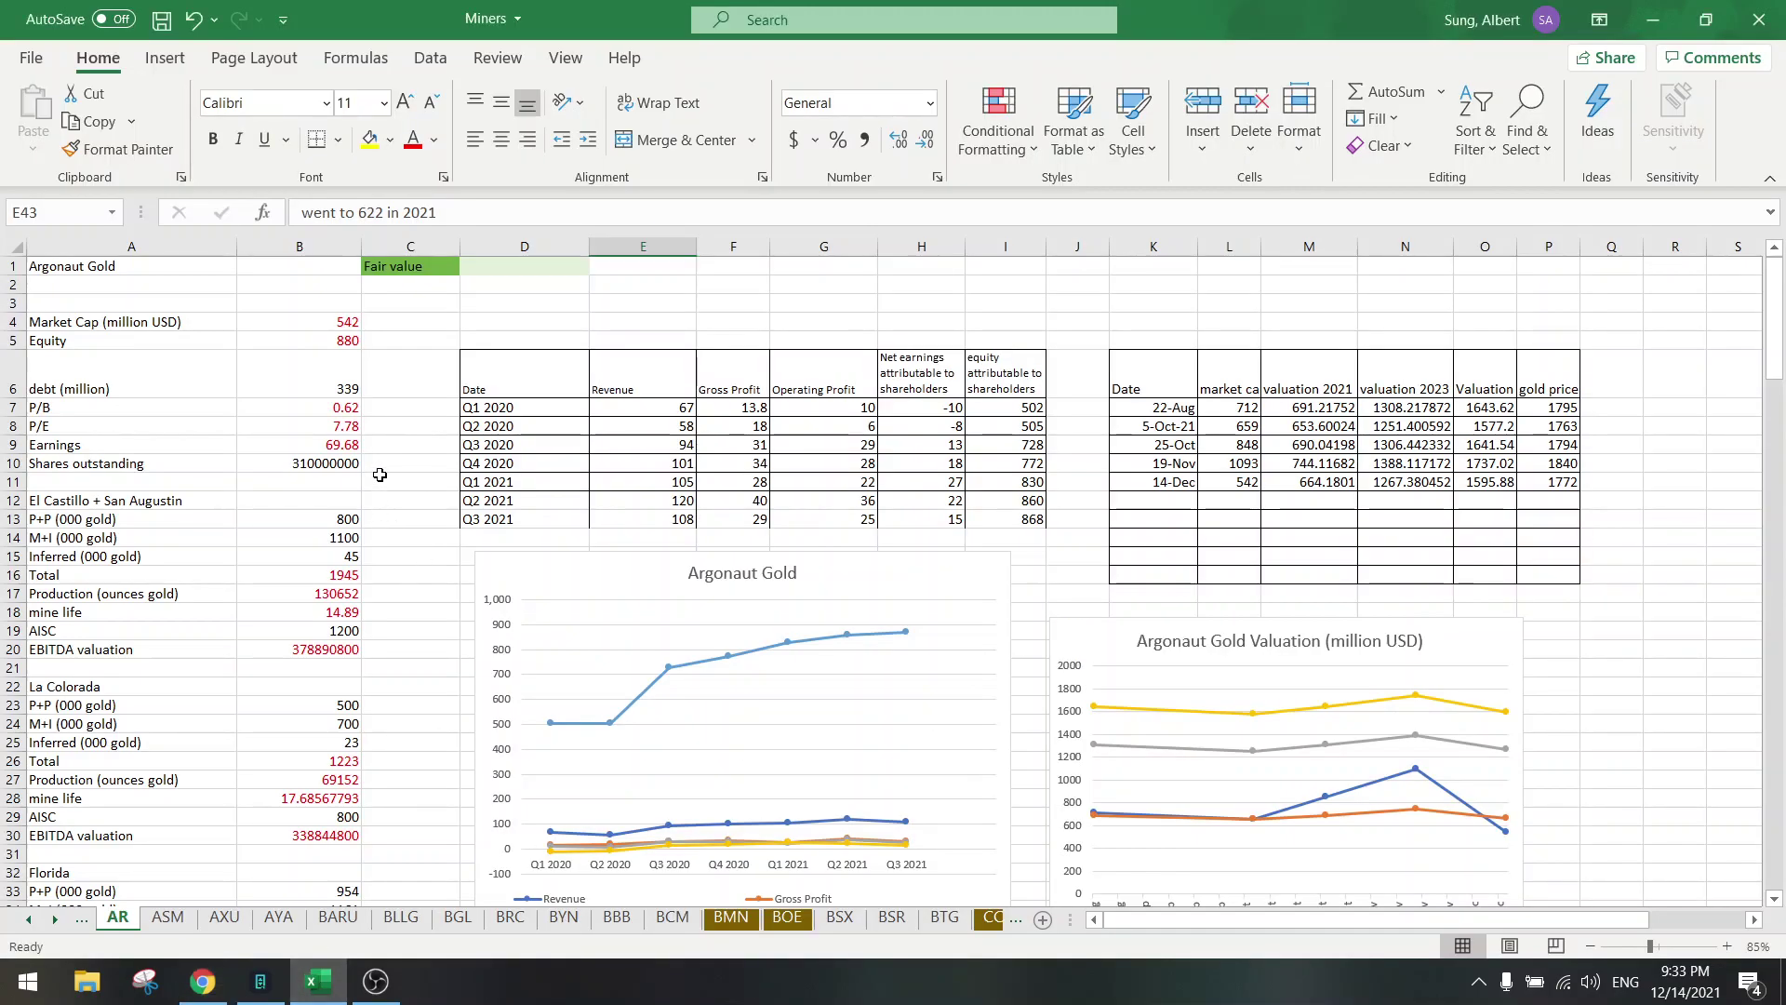
left_click(401, 448)
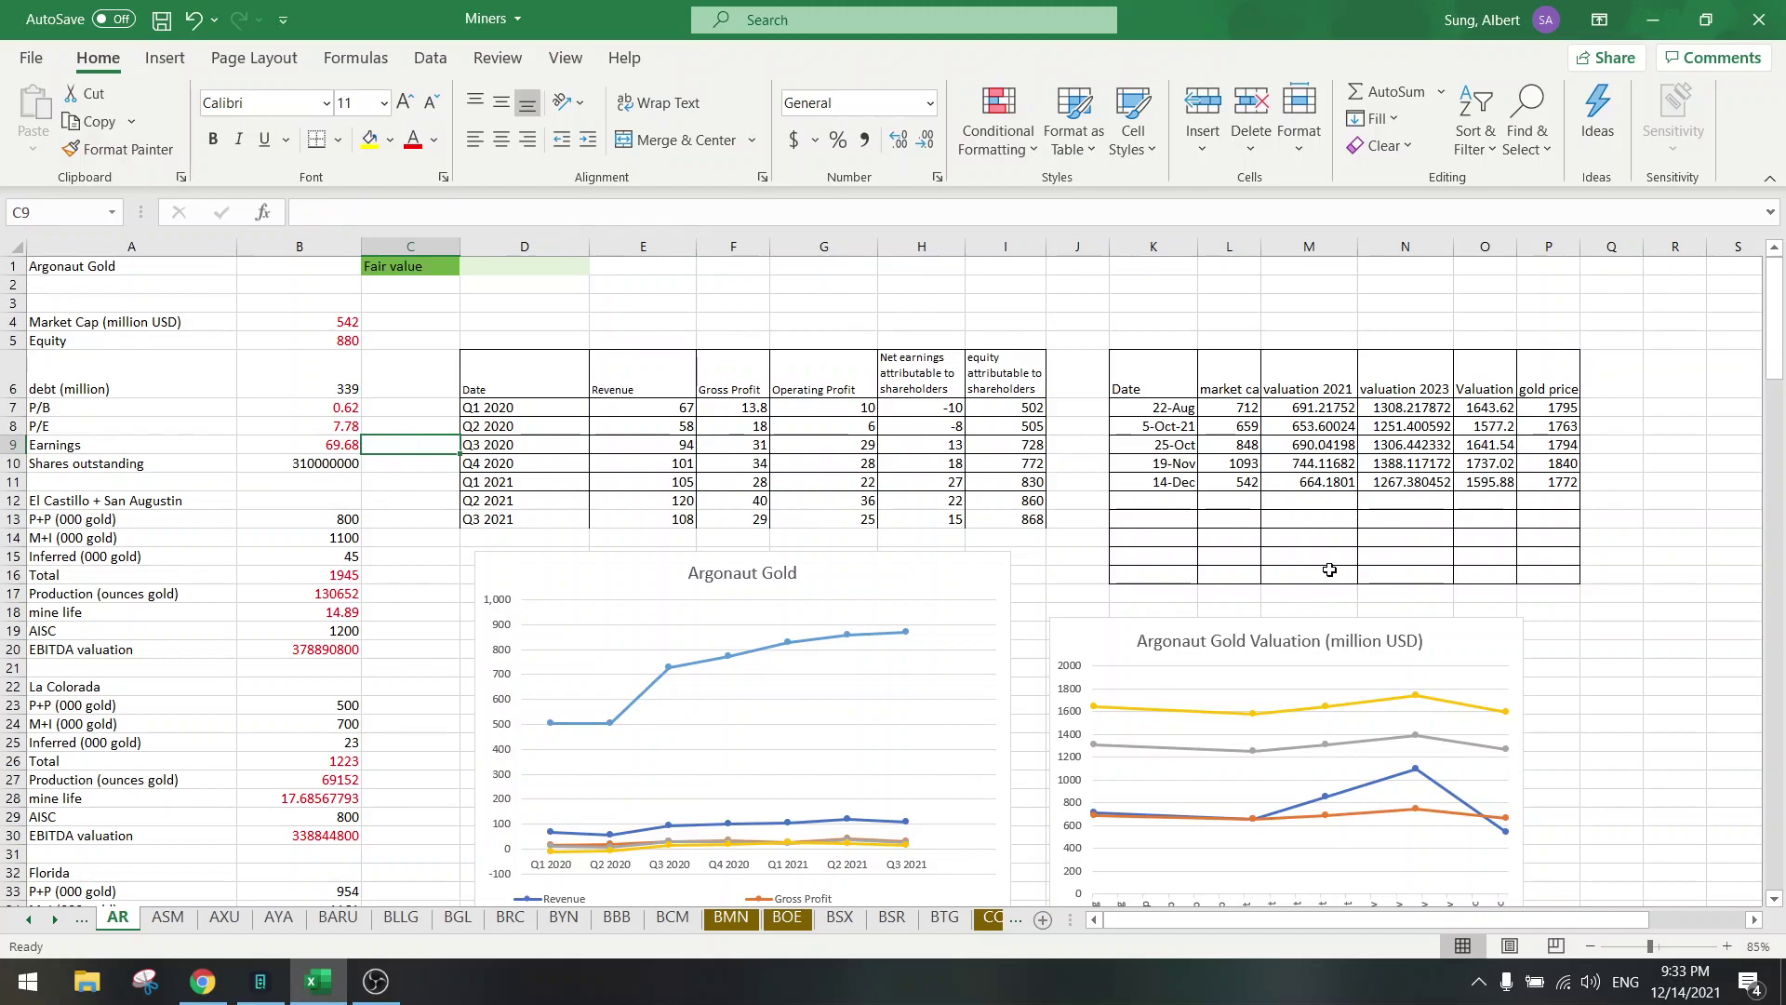
scroll(1329, 572, "down", 2)
left_click(1489, 501)
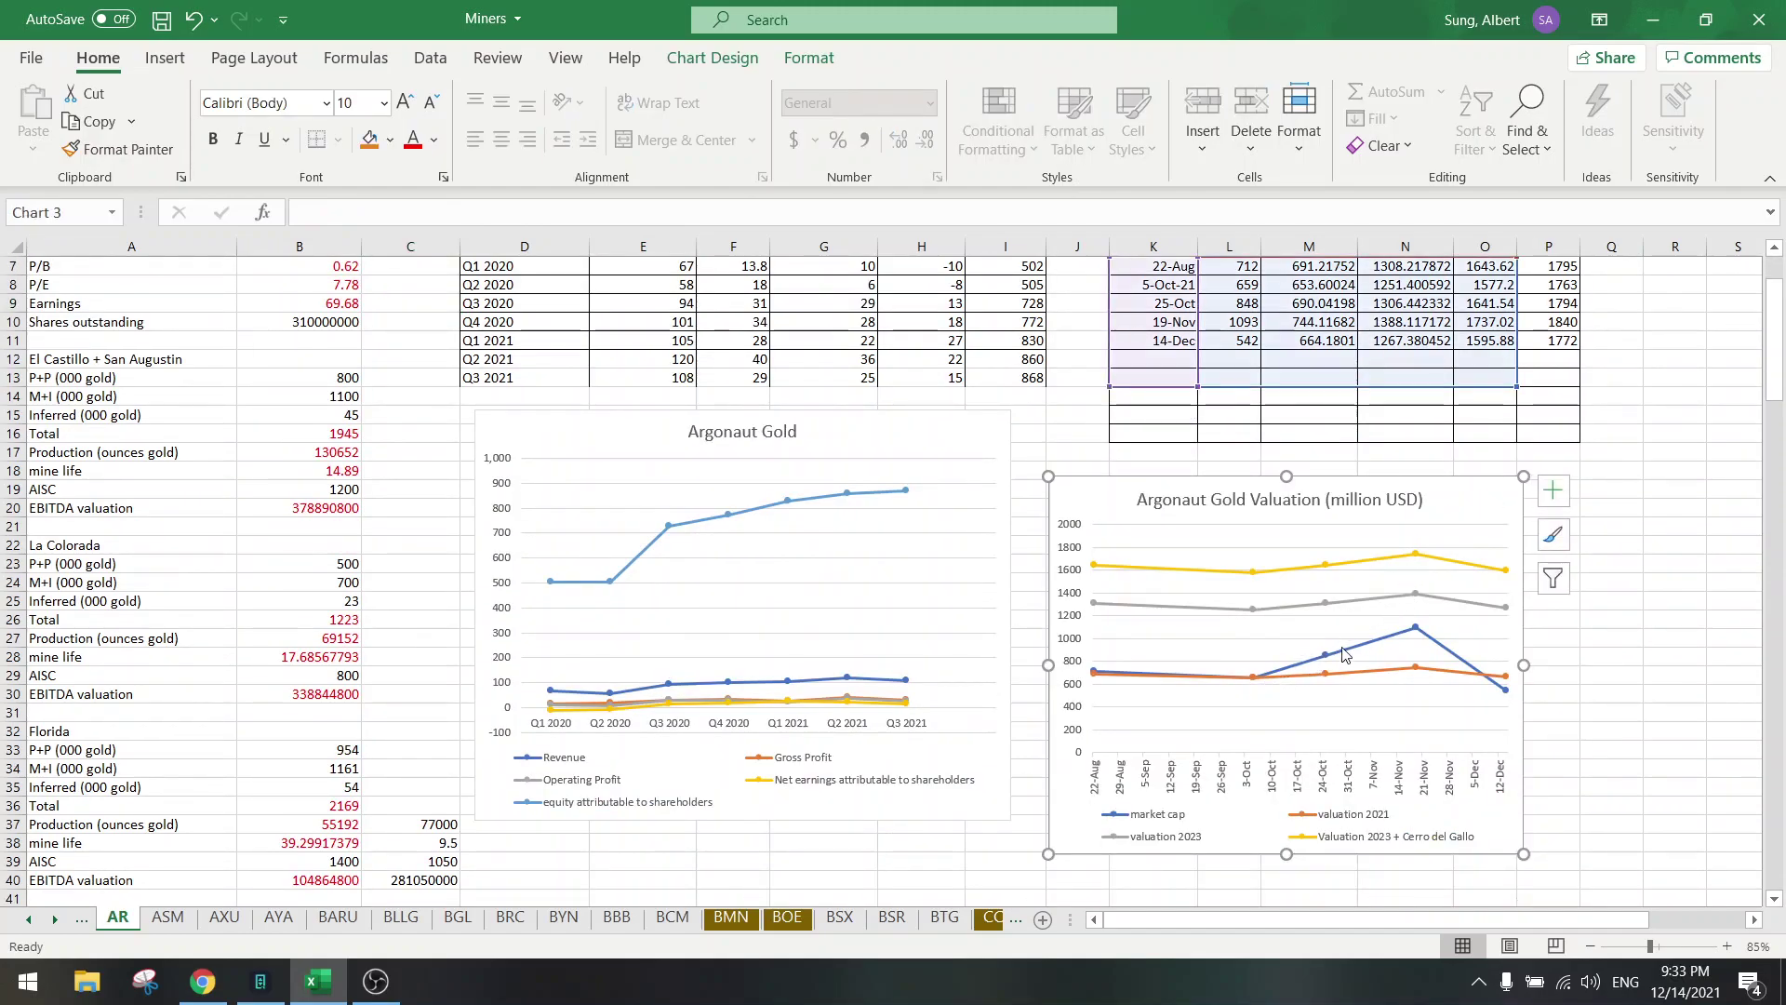
mouse_move(1417, 628)
mouse_move(1325, 680)
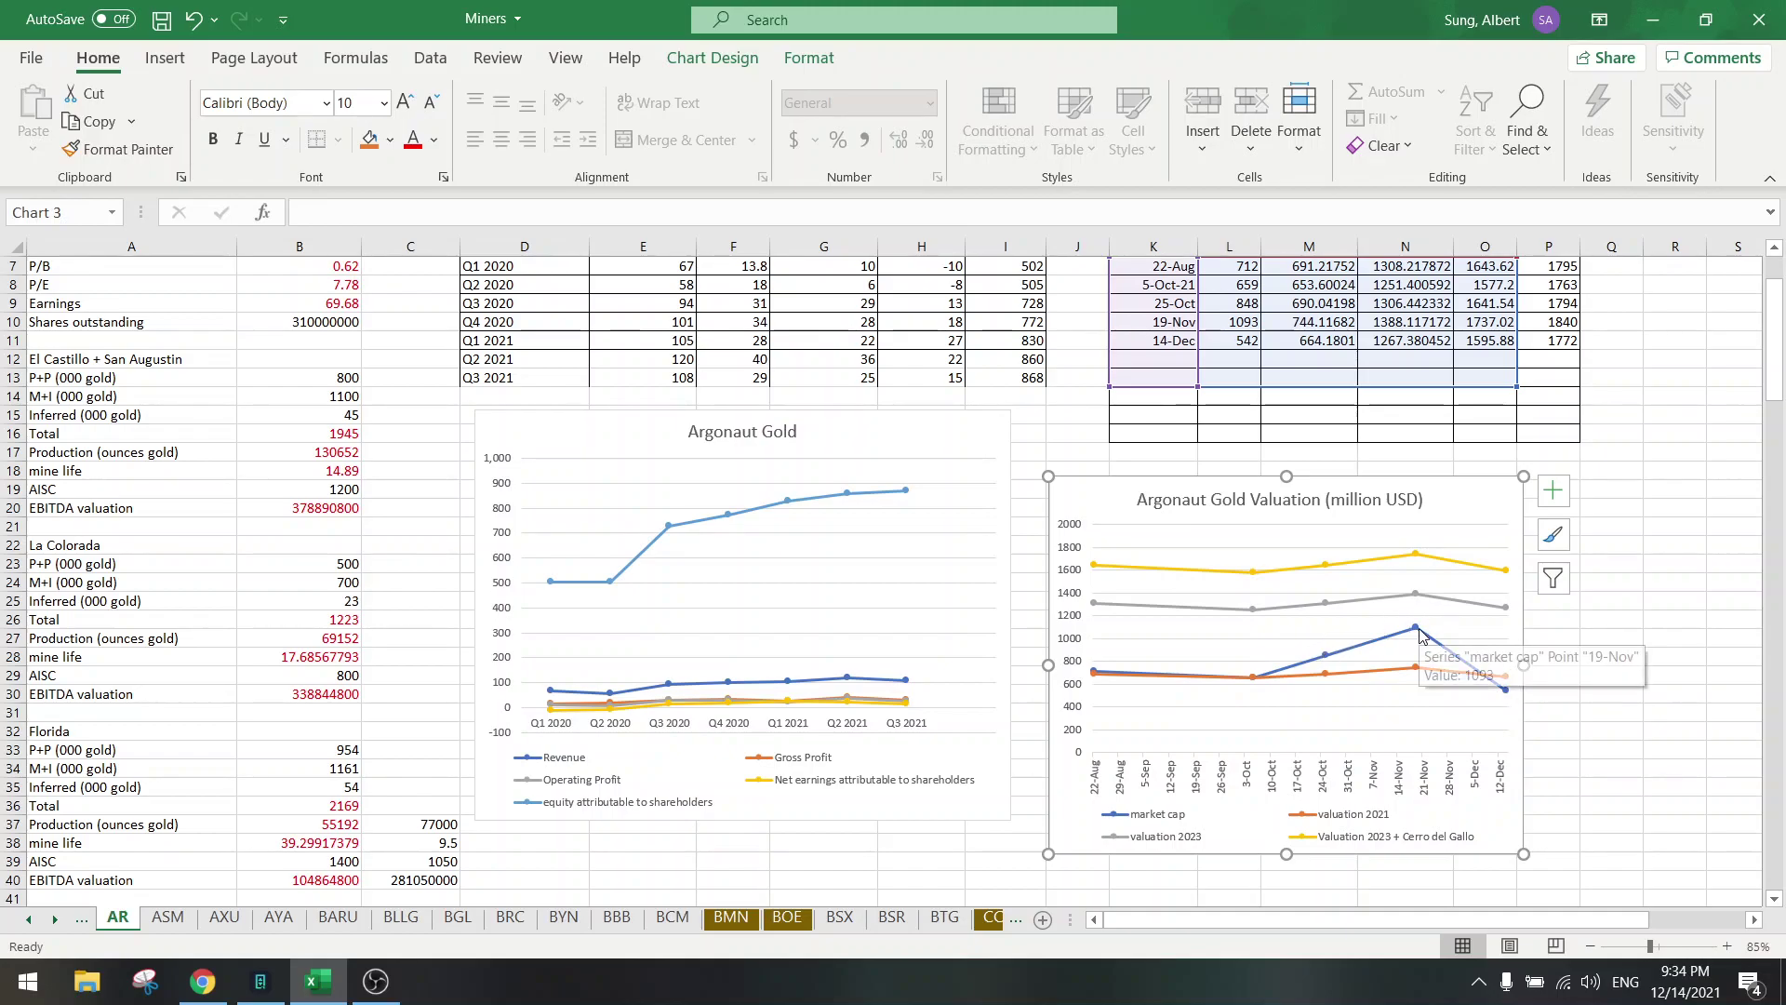
mouse_move(1509, 698)
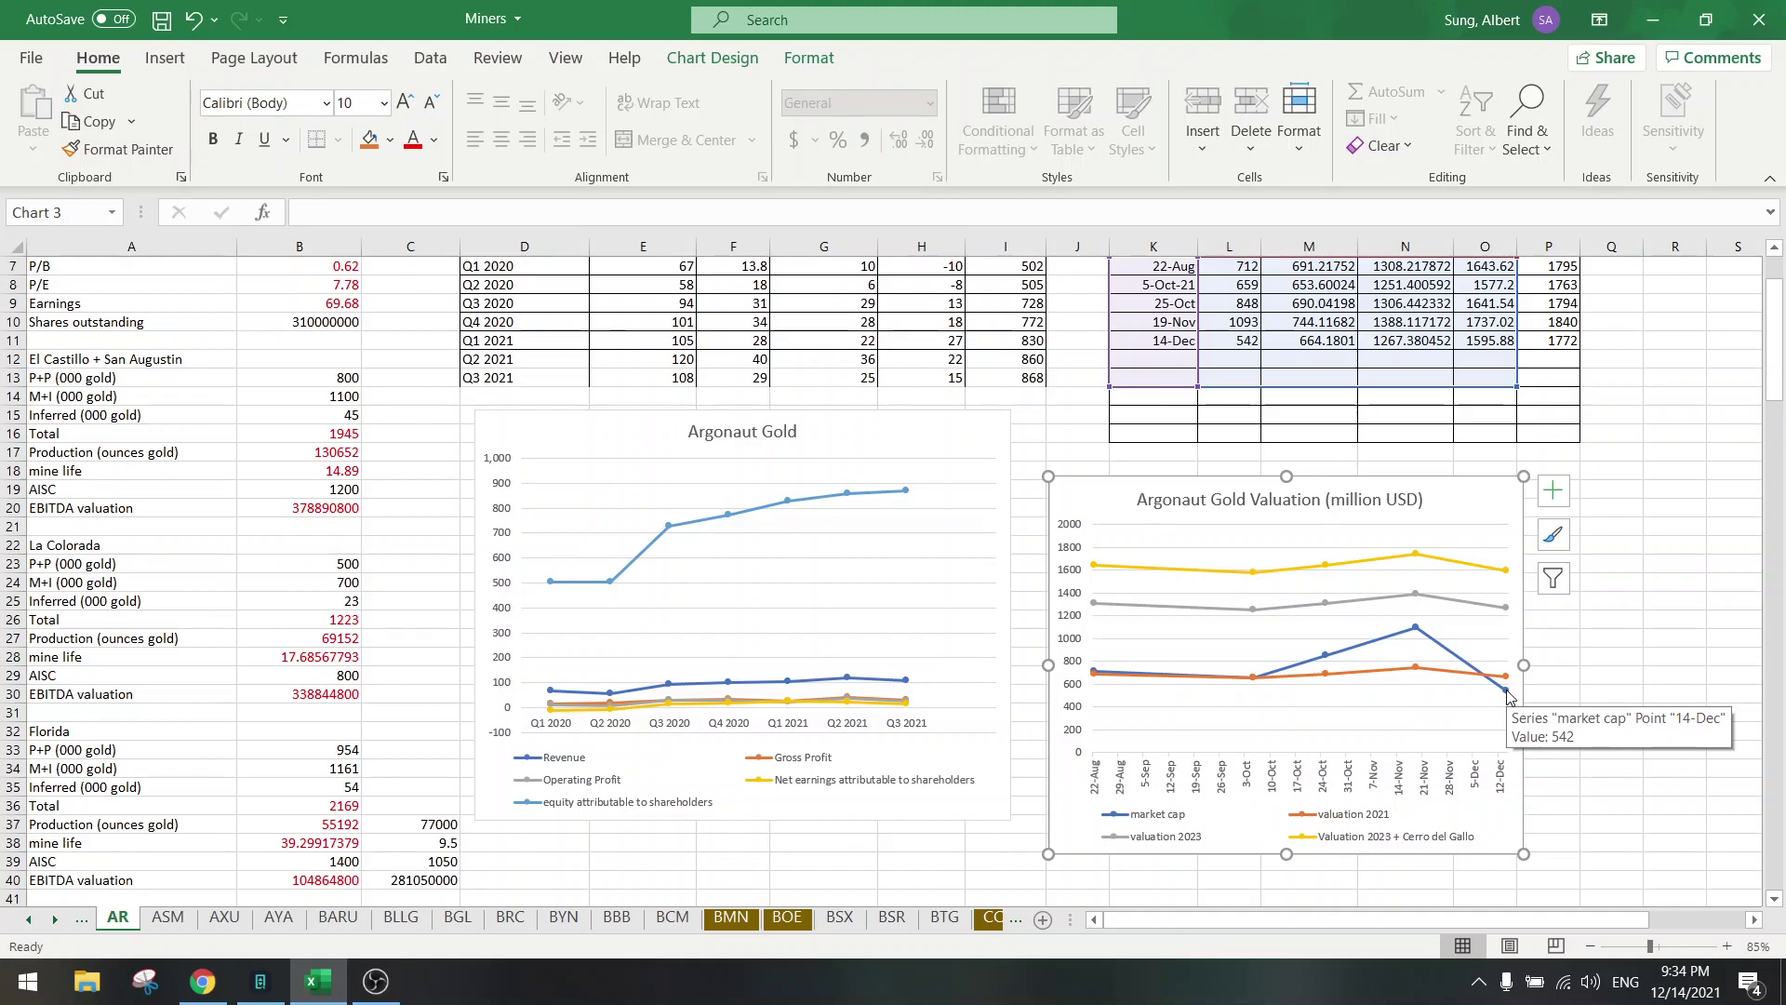
left_click(1505, 676)
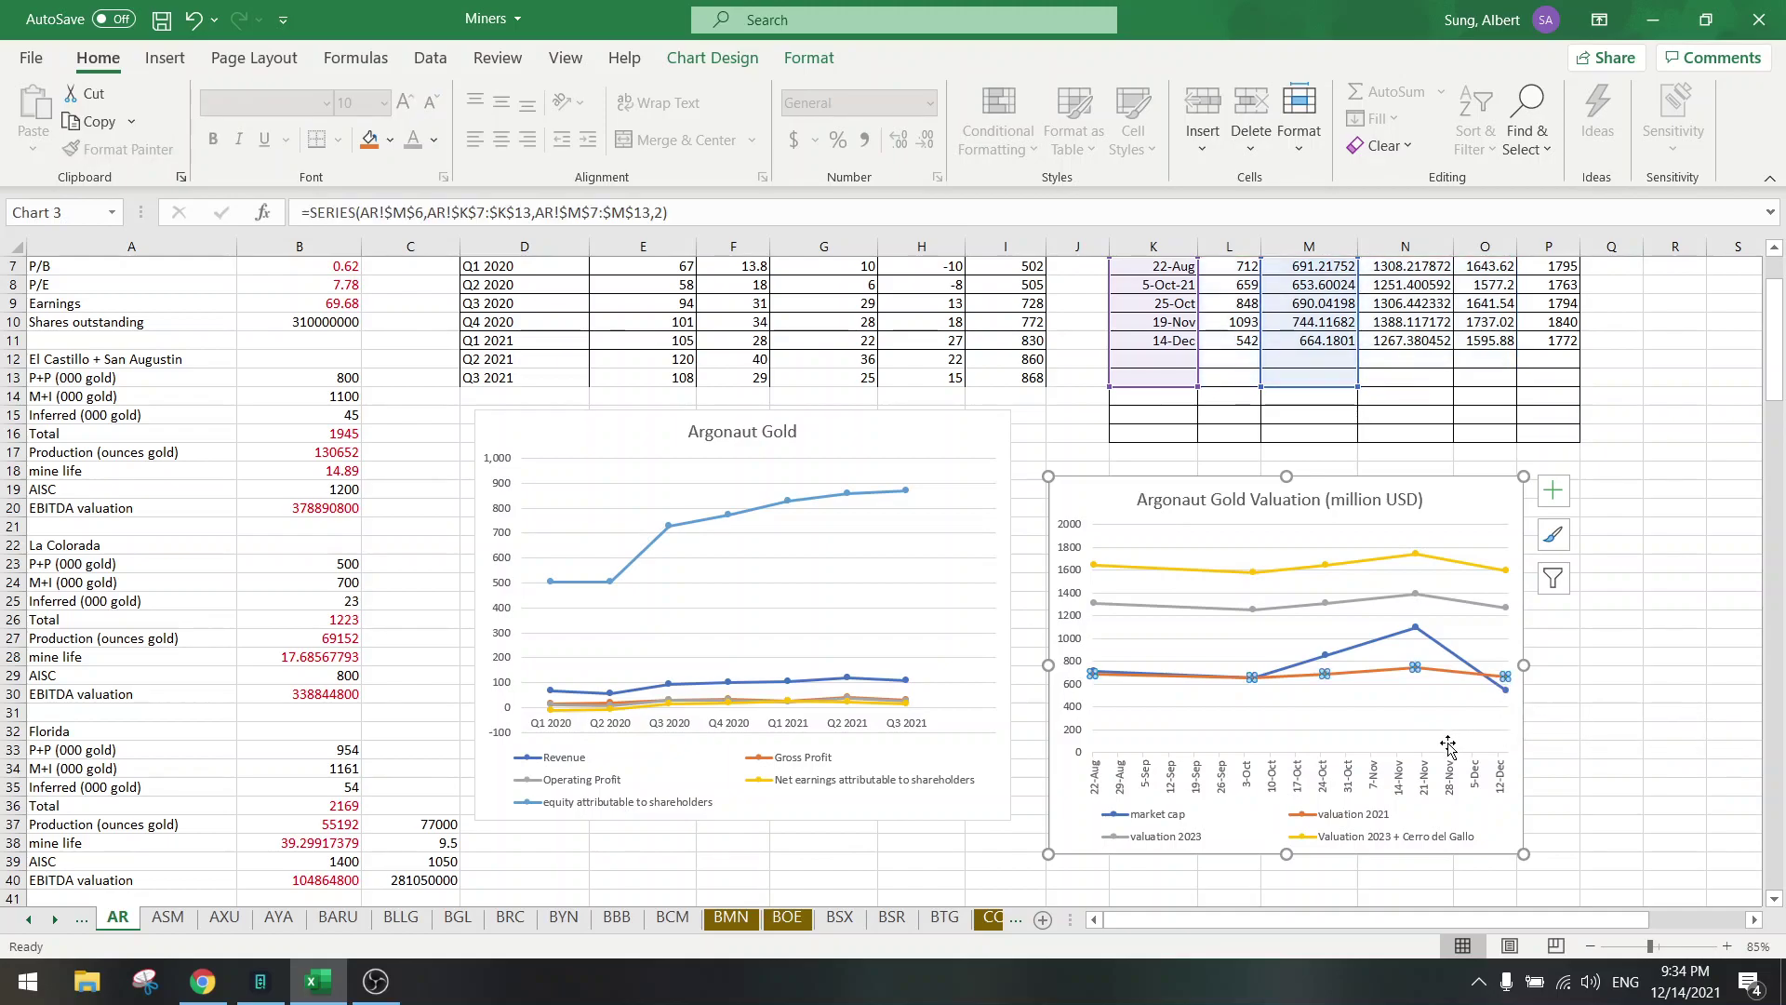
left_click(1565, 686)
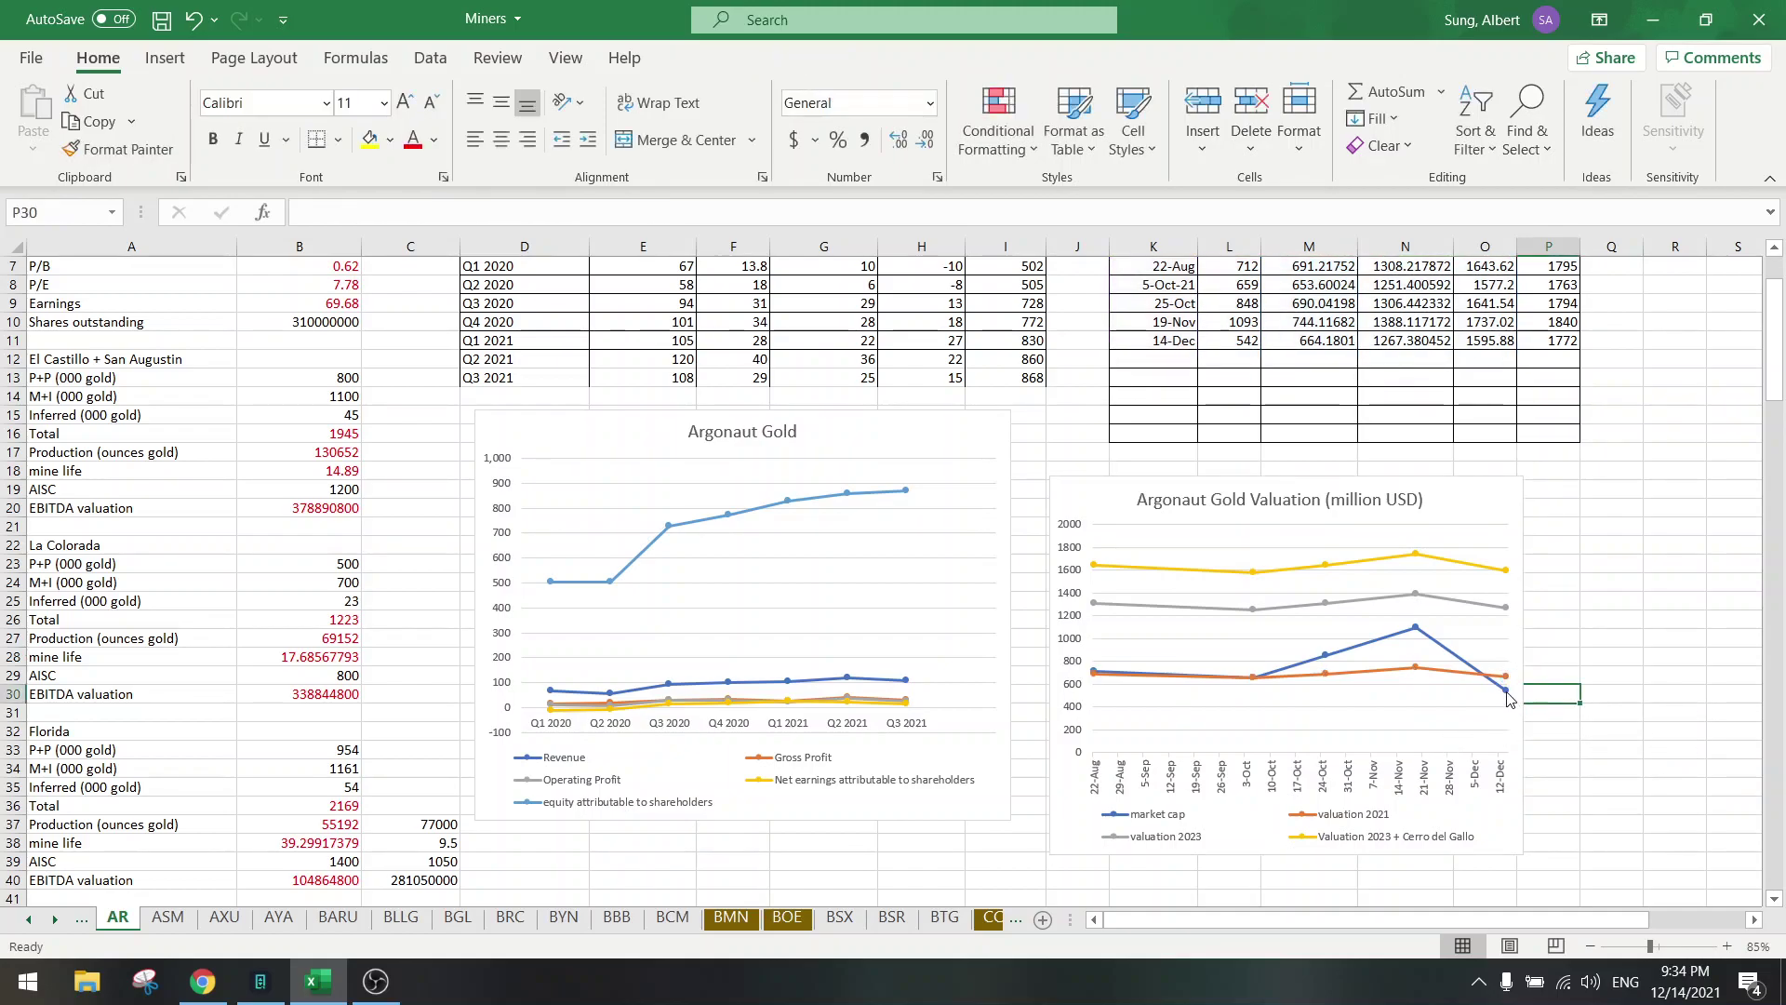
left_click(1505, 689)
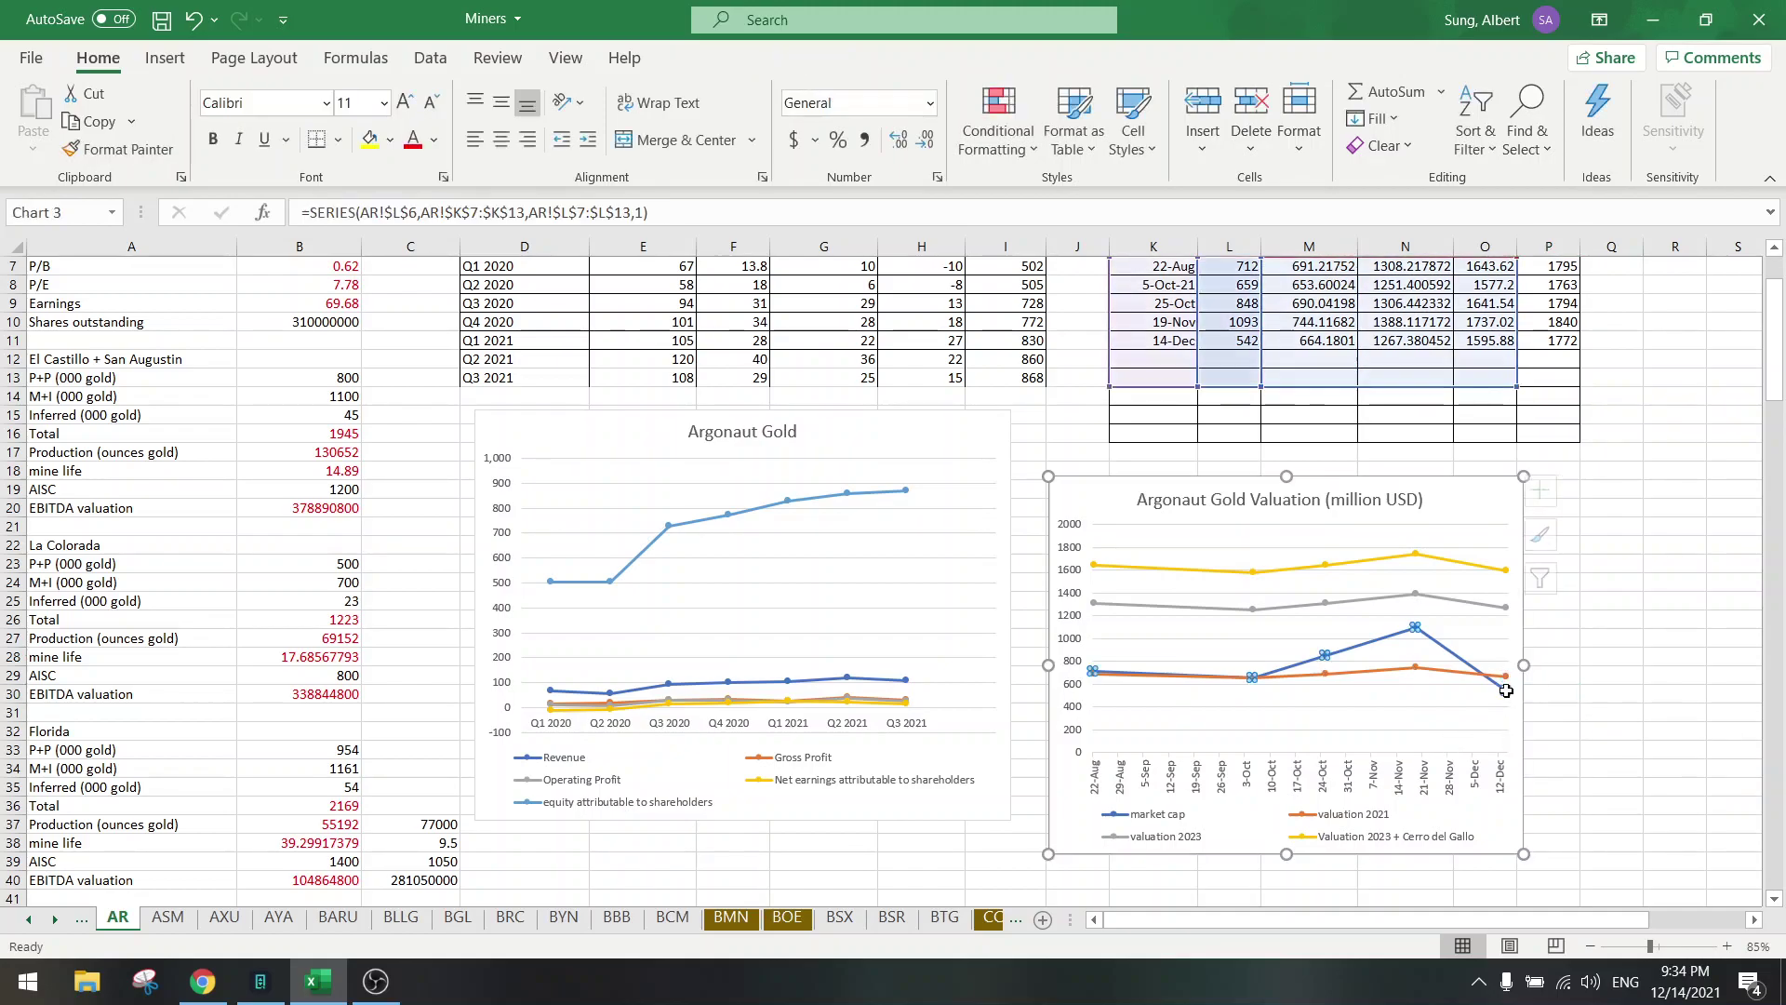
left_click(1583, 660)
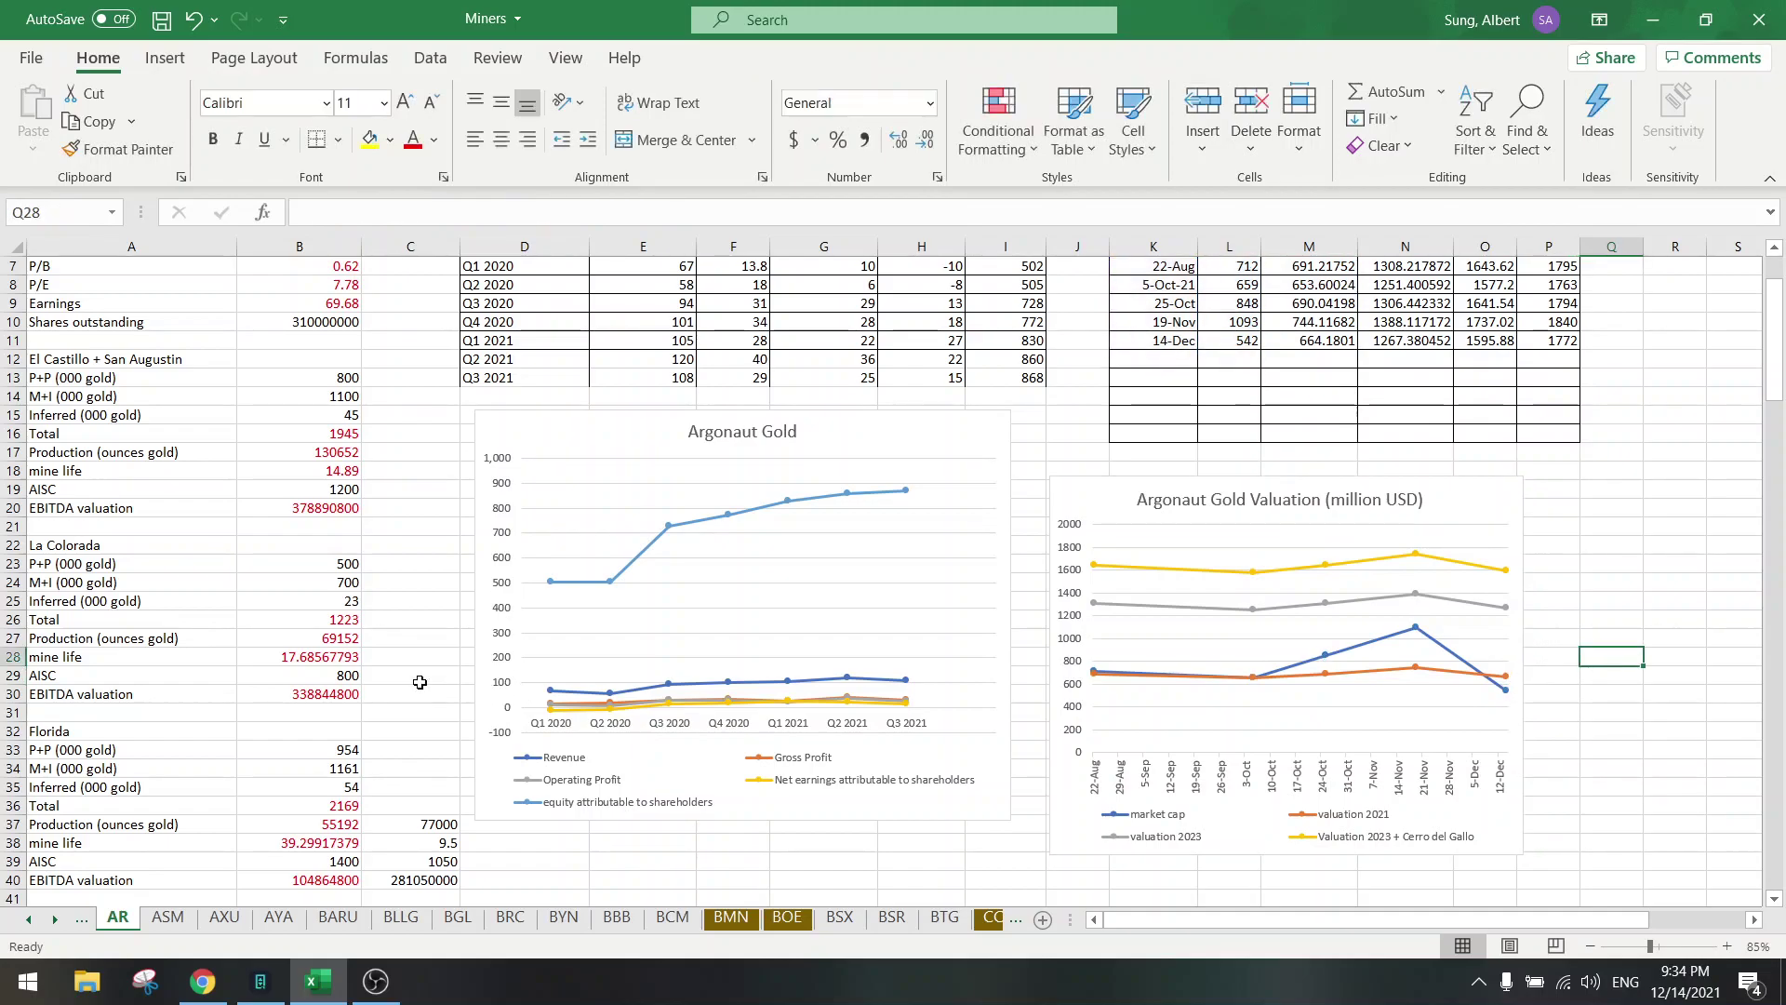
- Change the 2016 CAPEX entry in the Magino section, cell B43, to "500 in 2016"
scroll(420, 682, "down", 6)
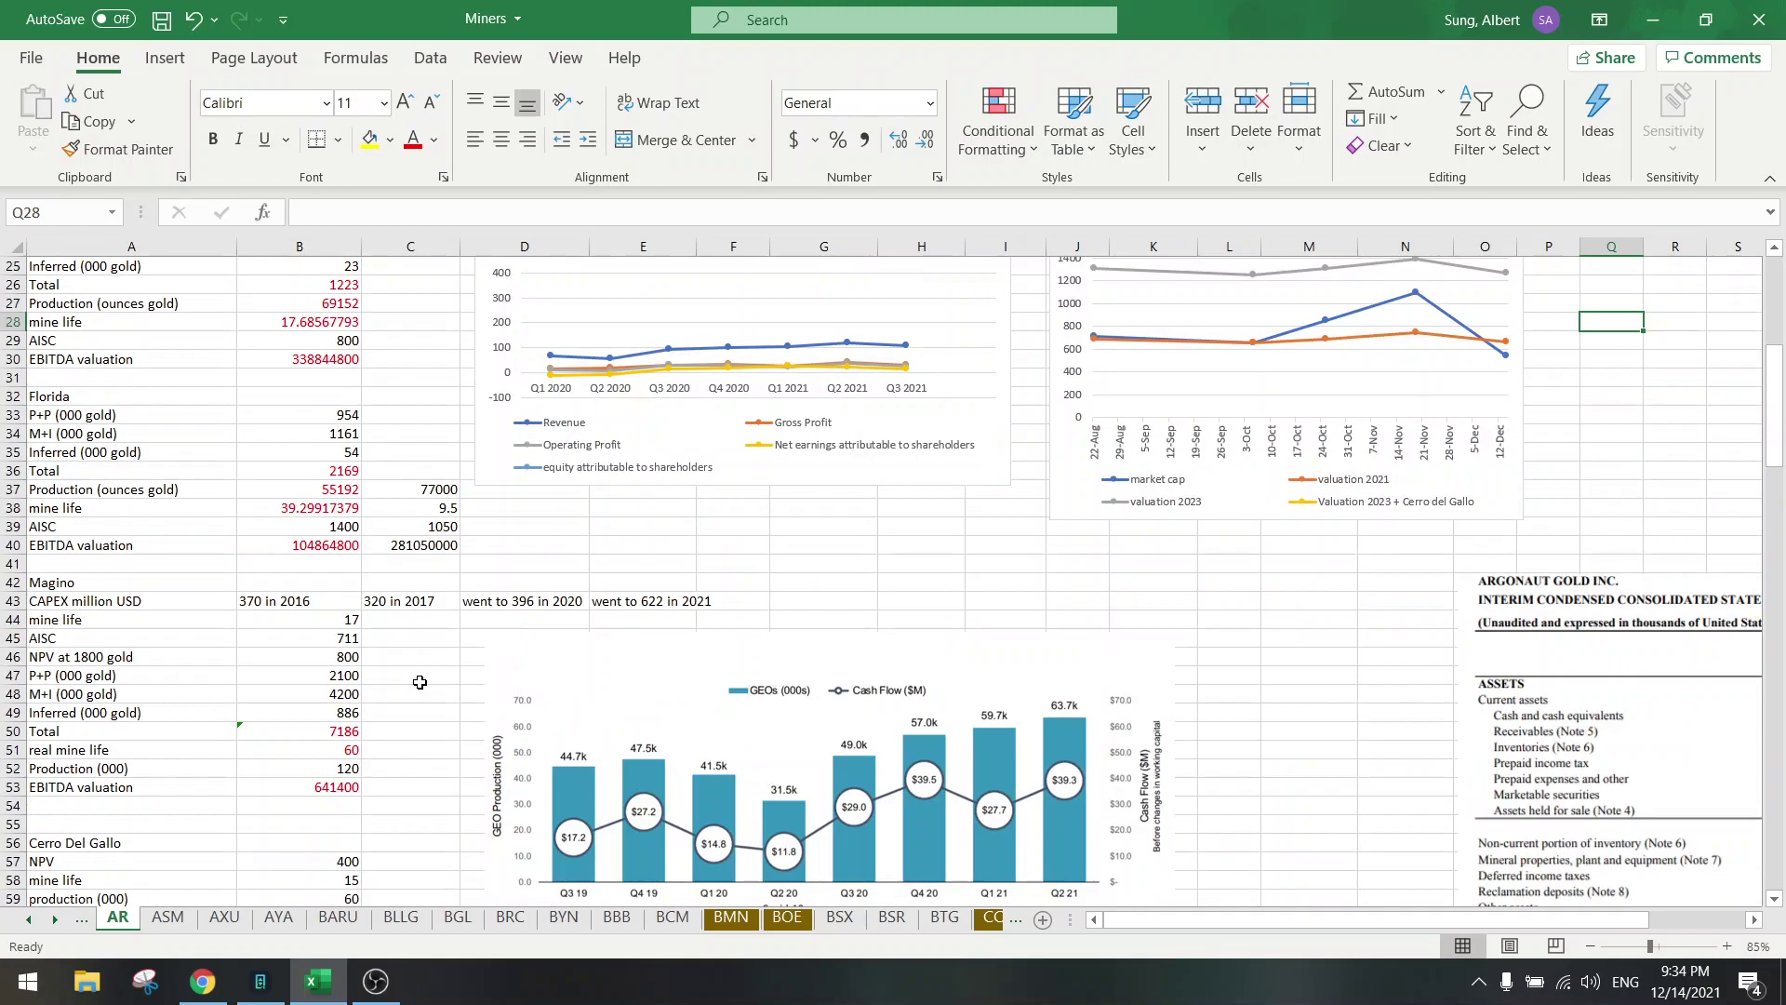
left_click(92, 598)
left_click(268, 601)
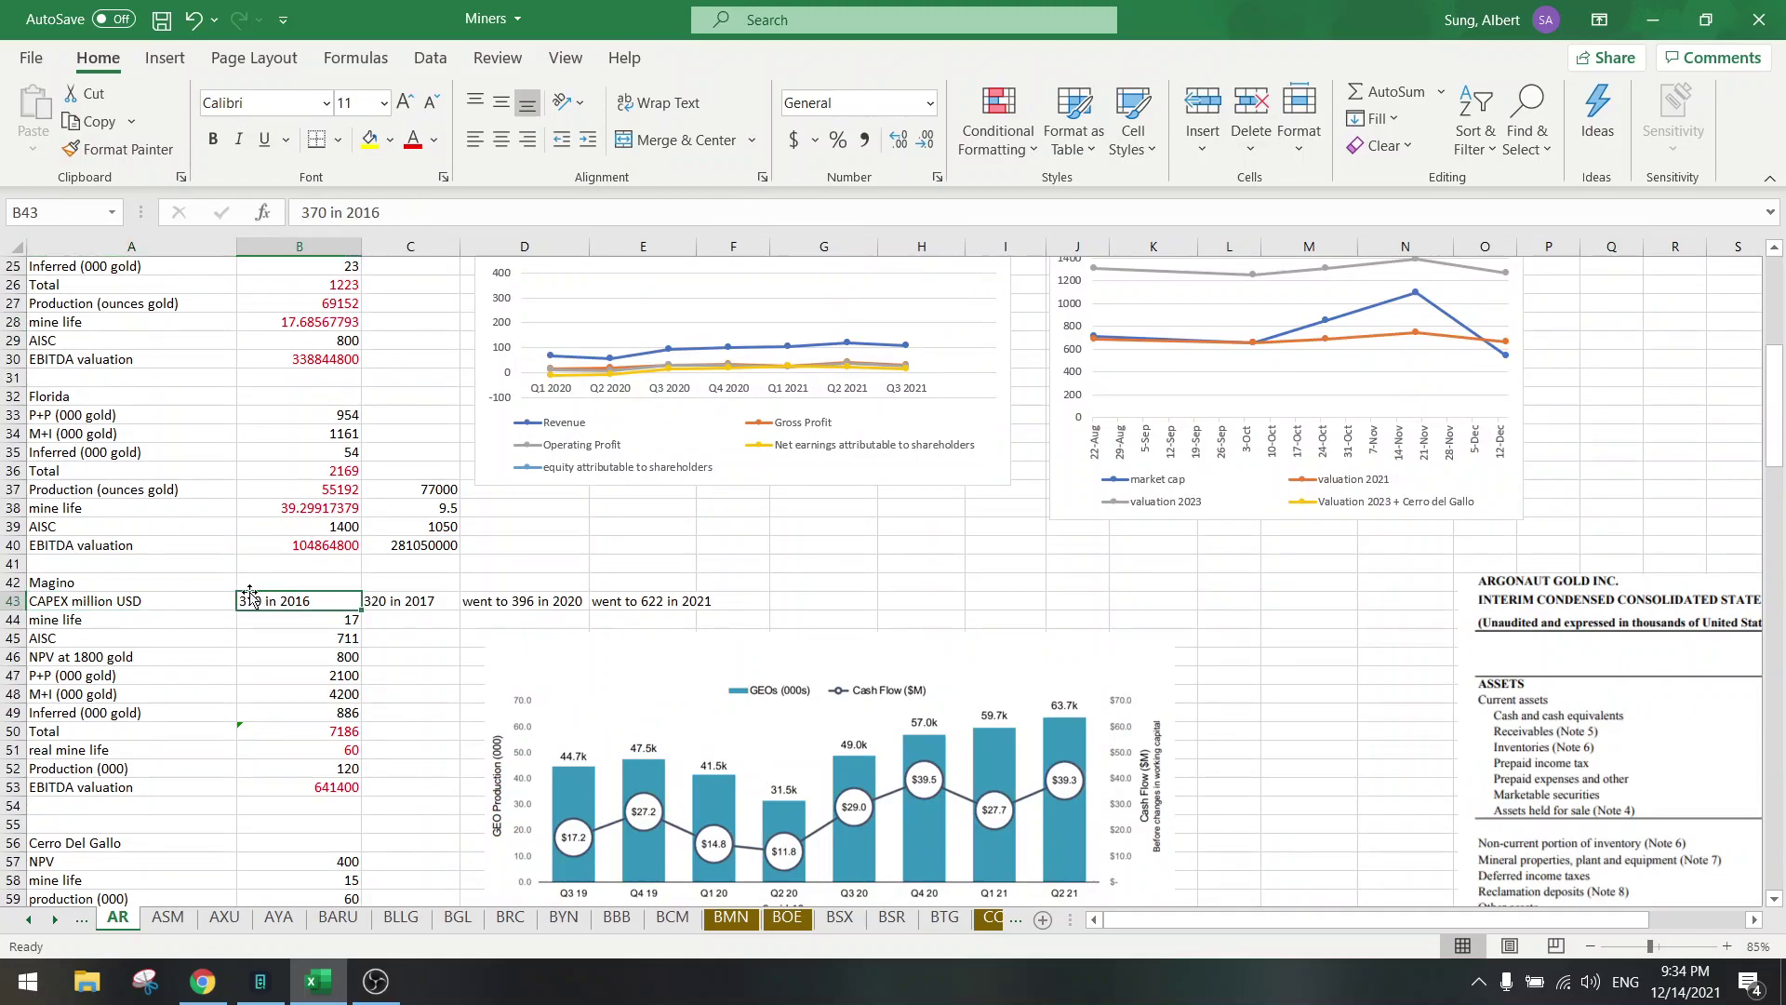
left_click(431, 599)
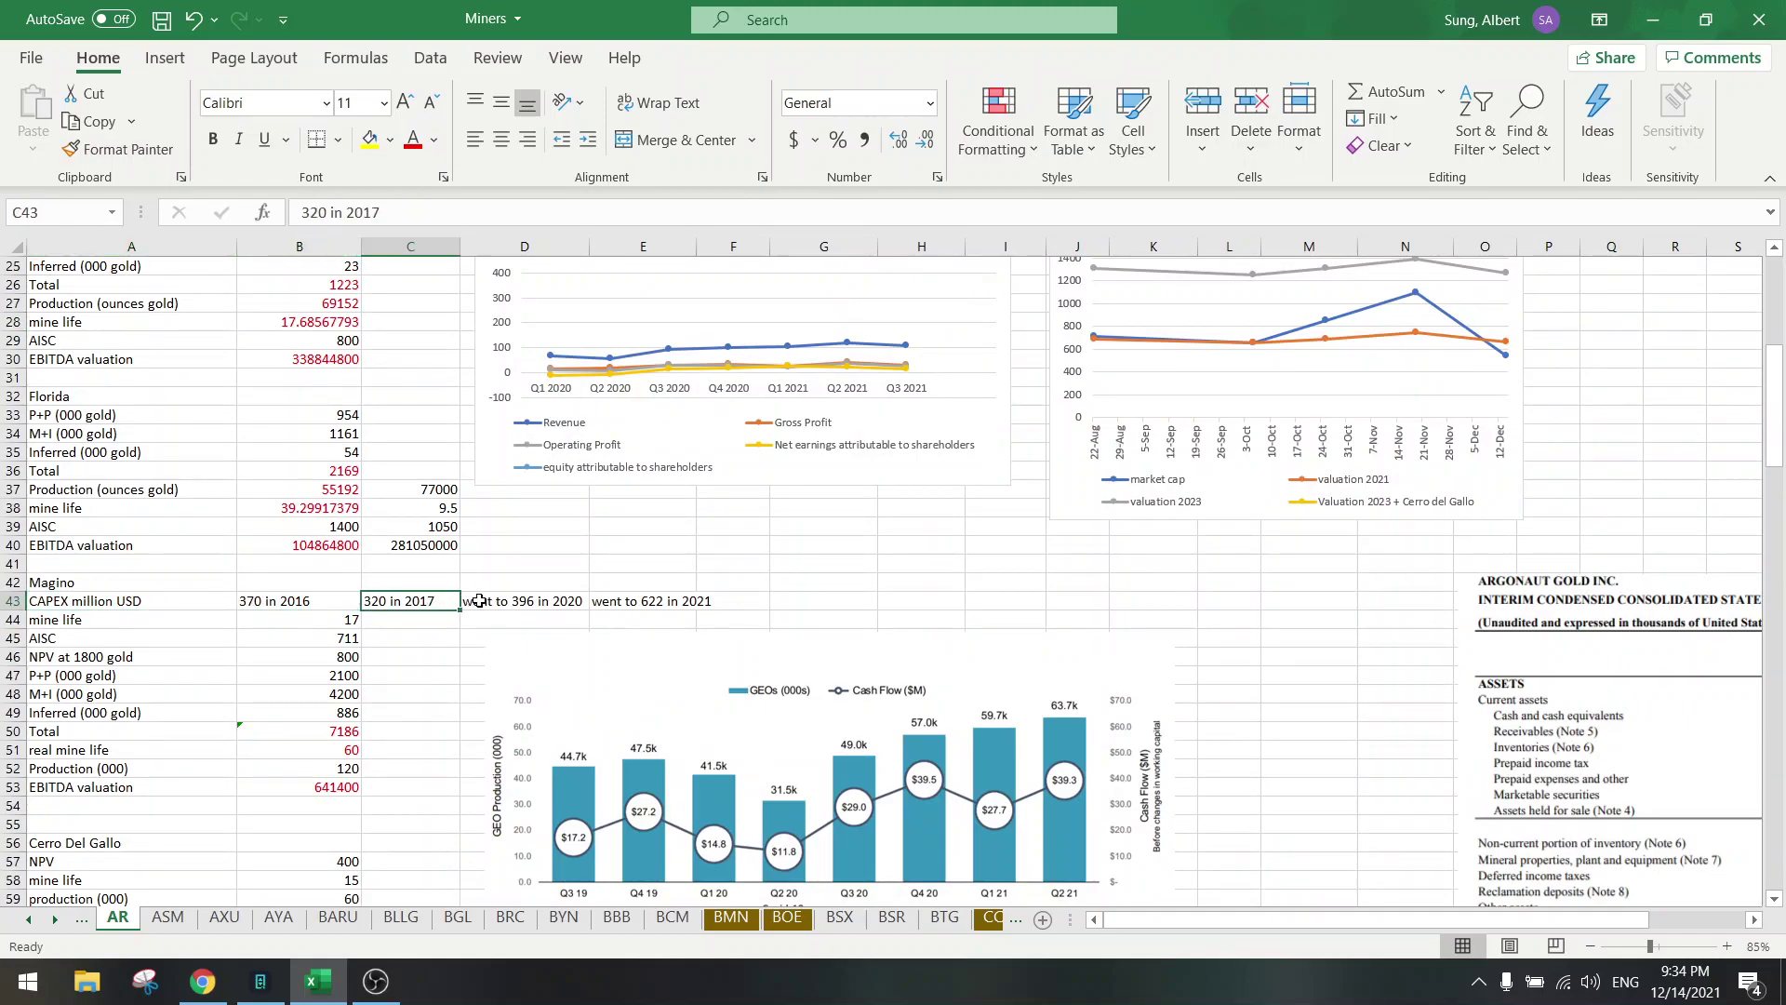
left_click(547, 600)
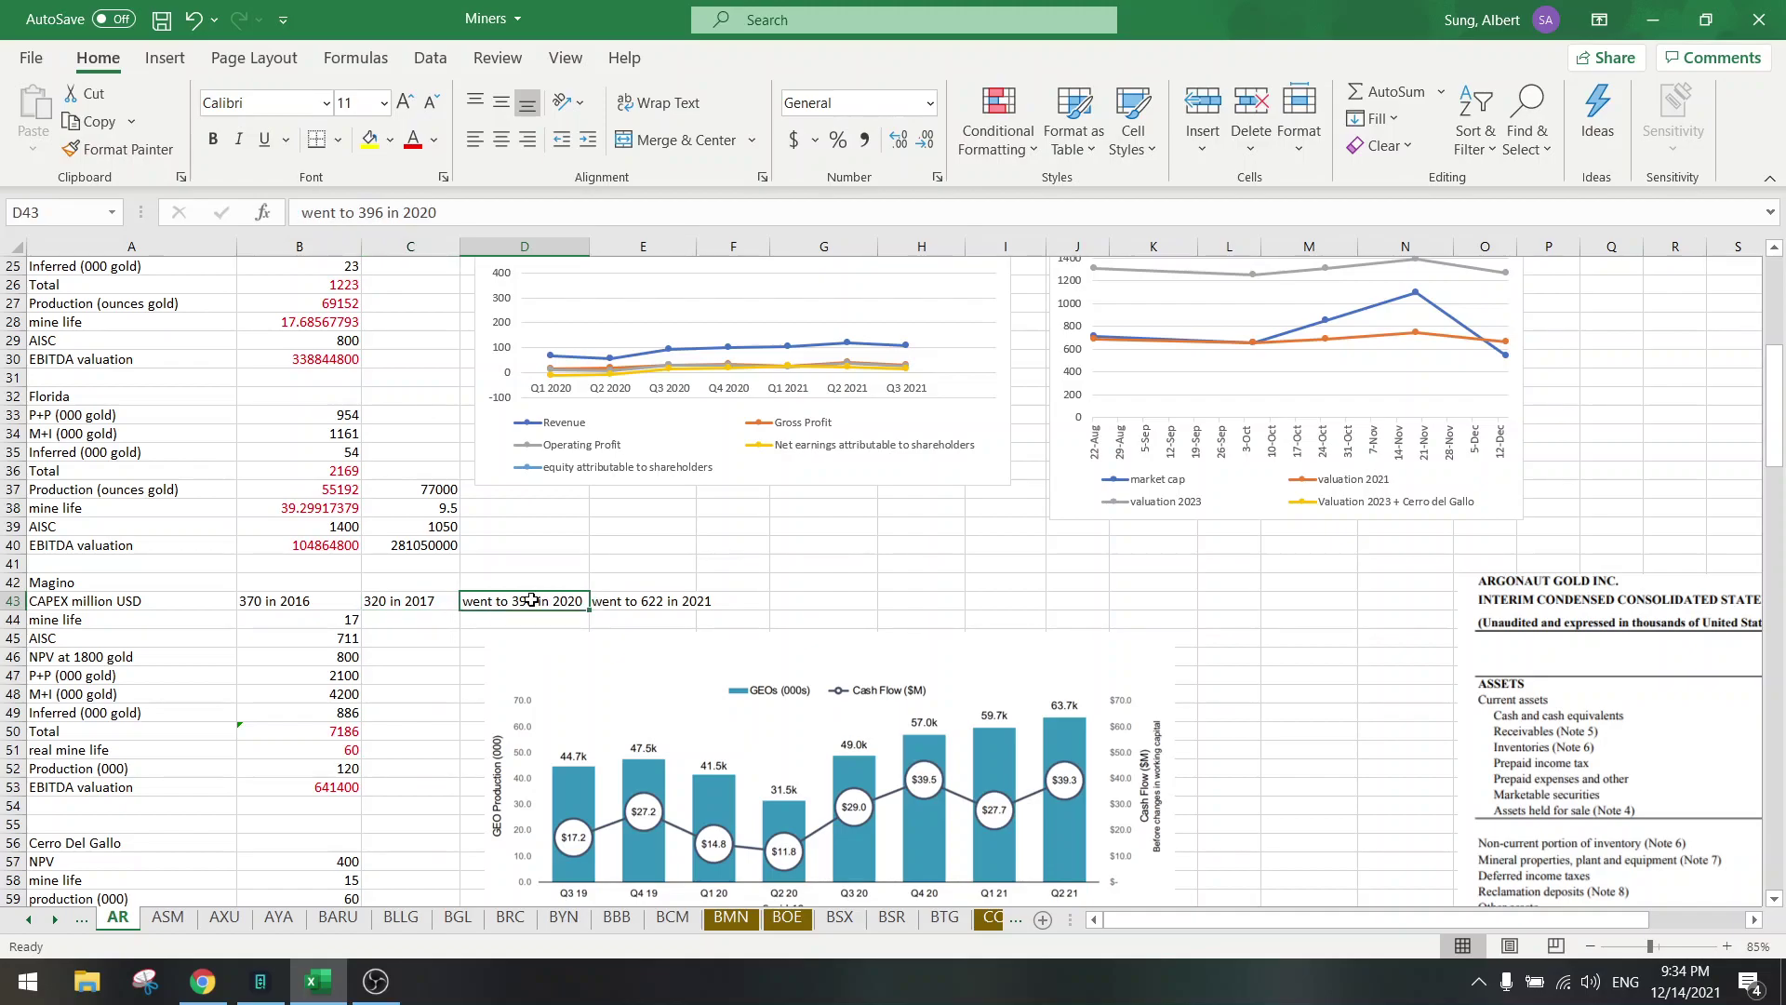
left_click(250, 600)
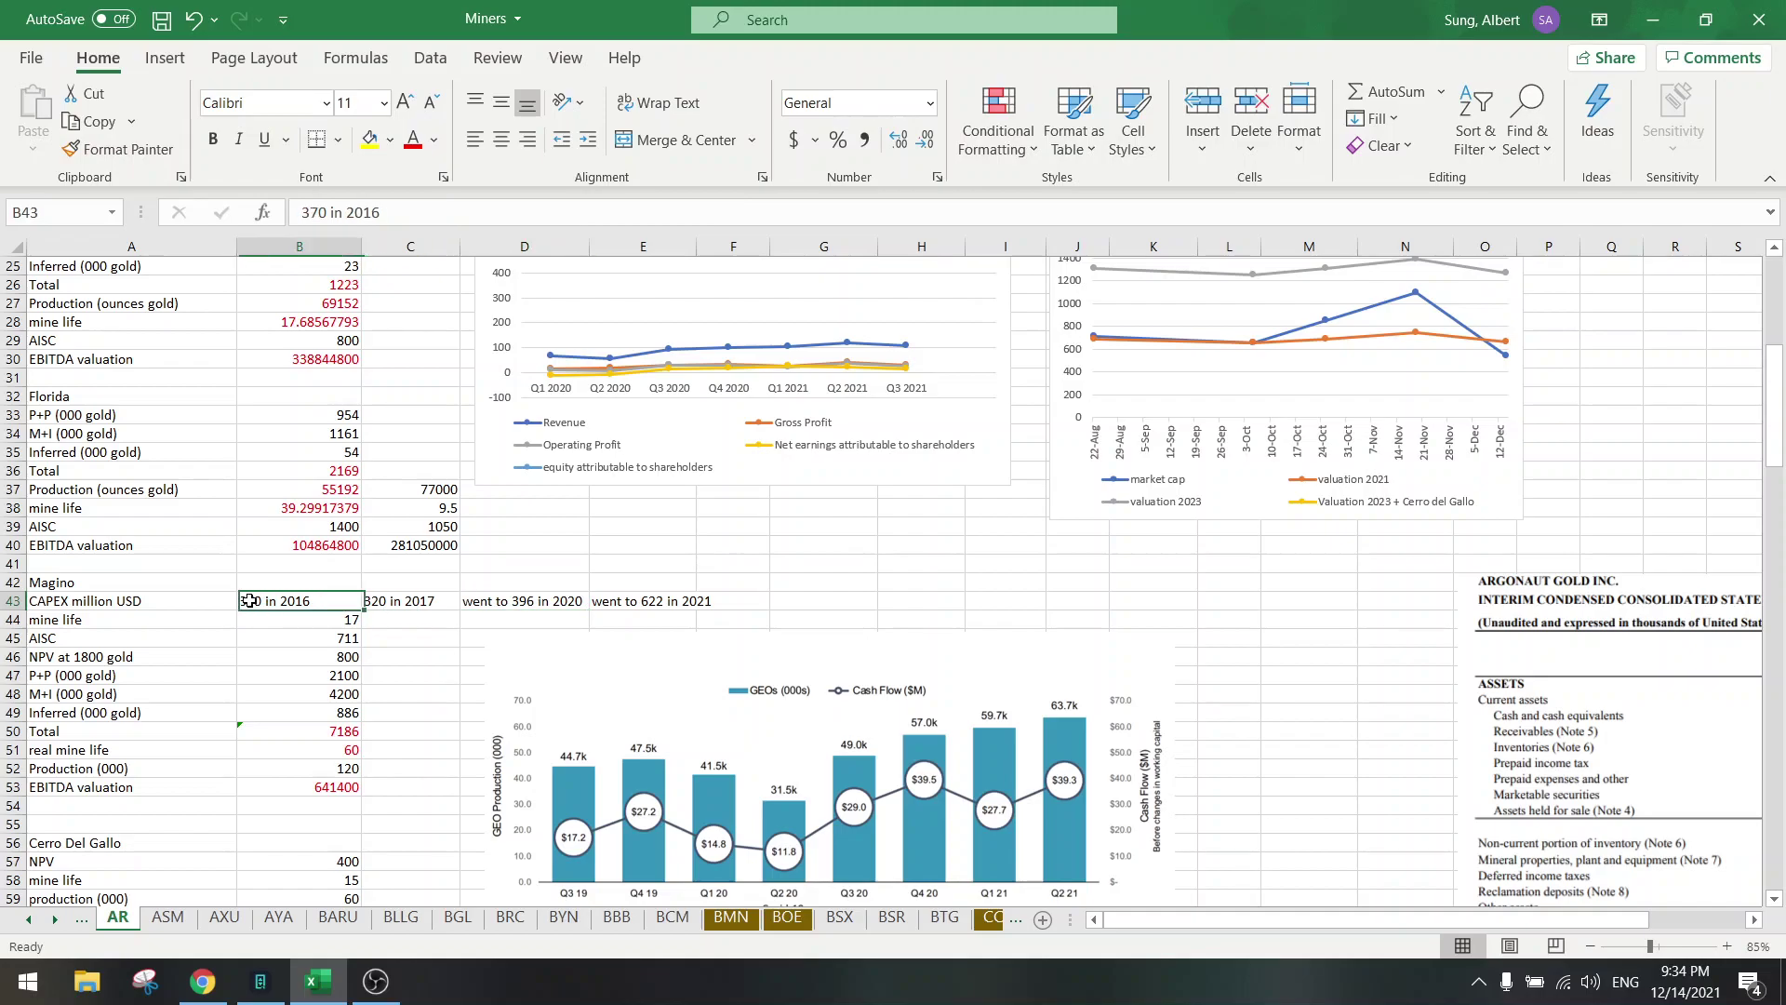
double_click(250, 600)
double_click(249, 600)
type("500")
key("ctrl+Return")
- Compare the Magino CAPEX entries for 2016, 2017, 2020 and 2021 across row 43
left_click(409, 601)
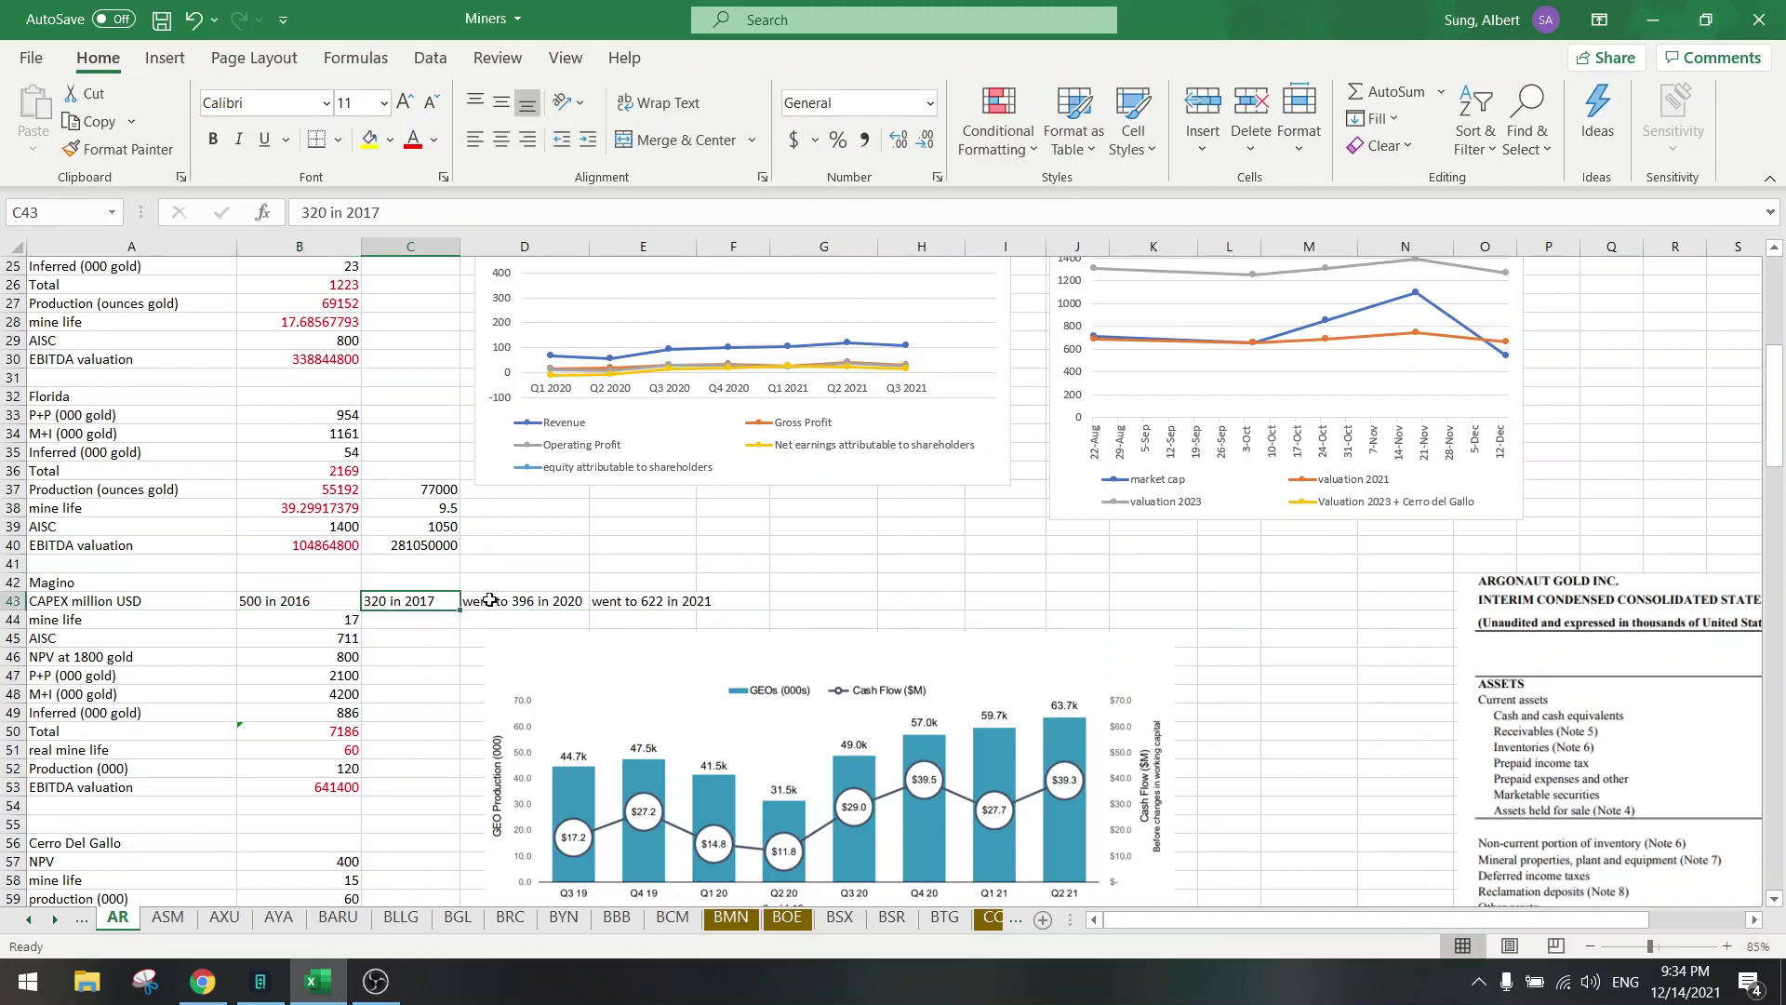
left_click(481, 600)
left_click(262, 596)
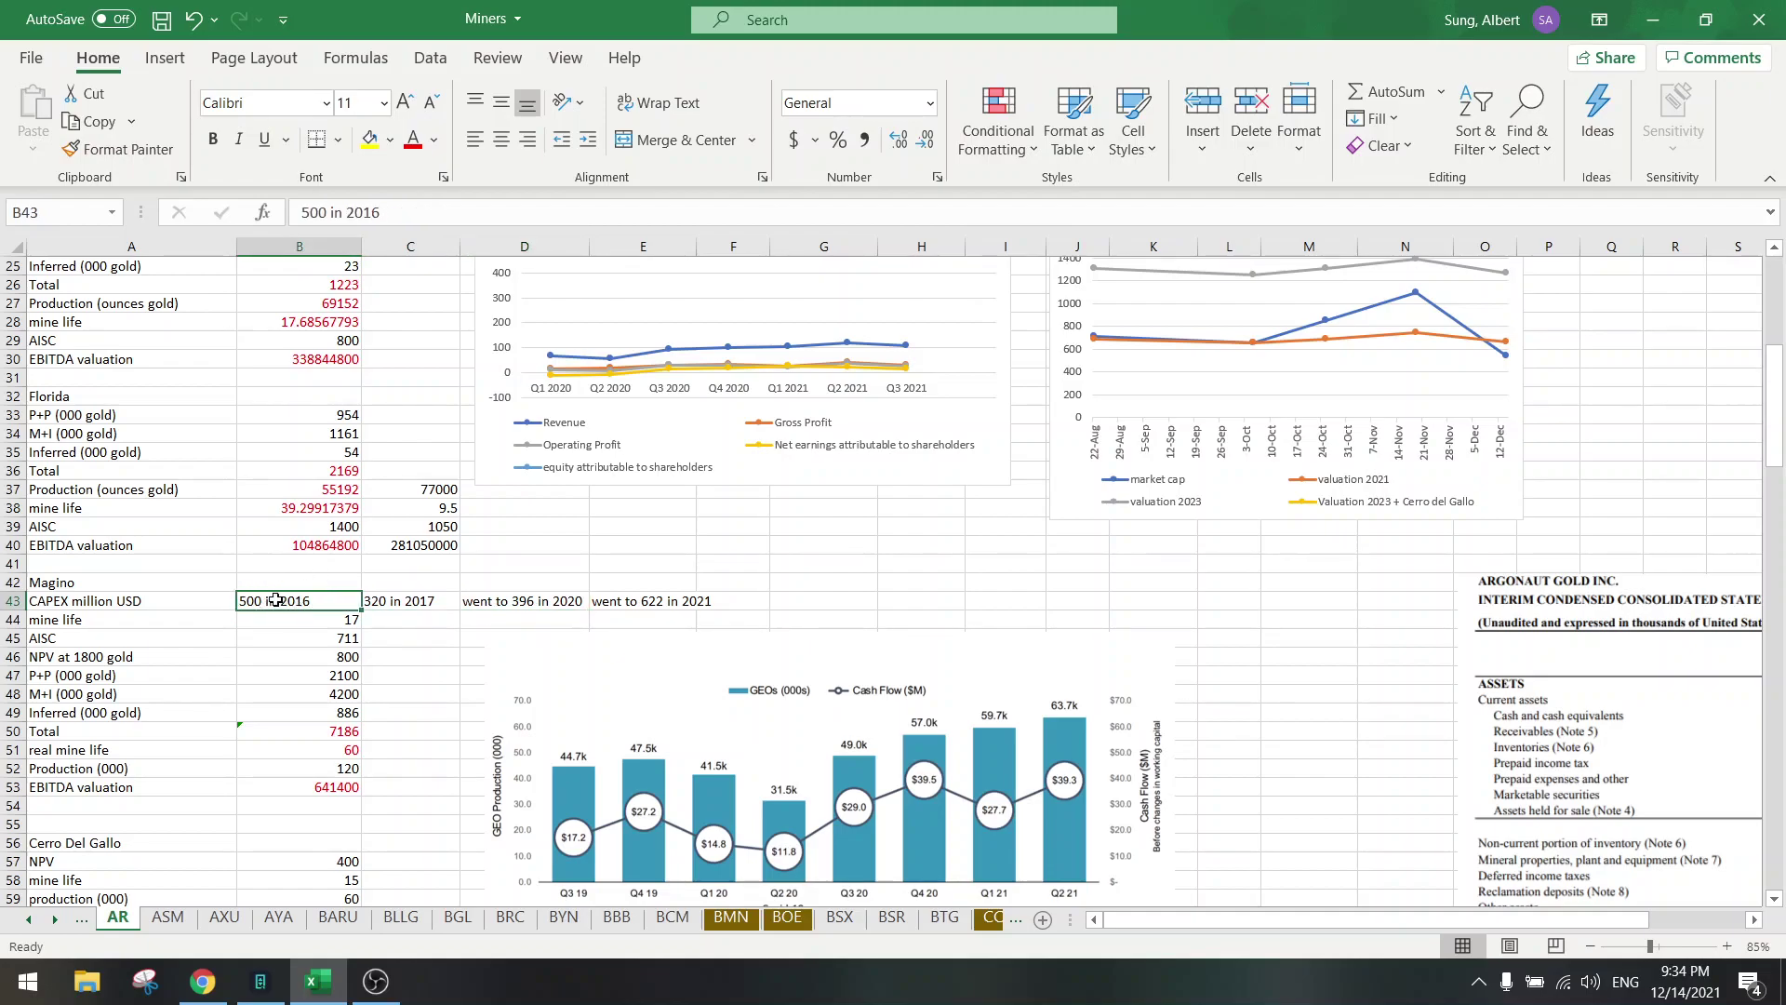
left_click(368, 603)
left_click(525, 600)
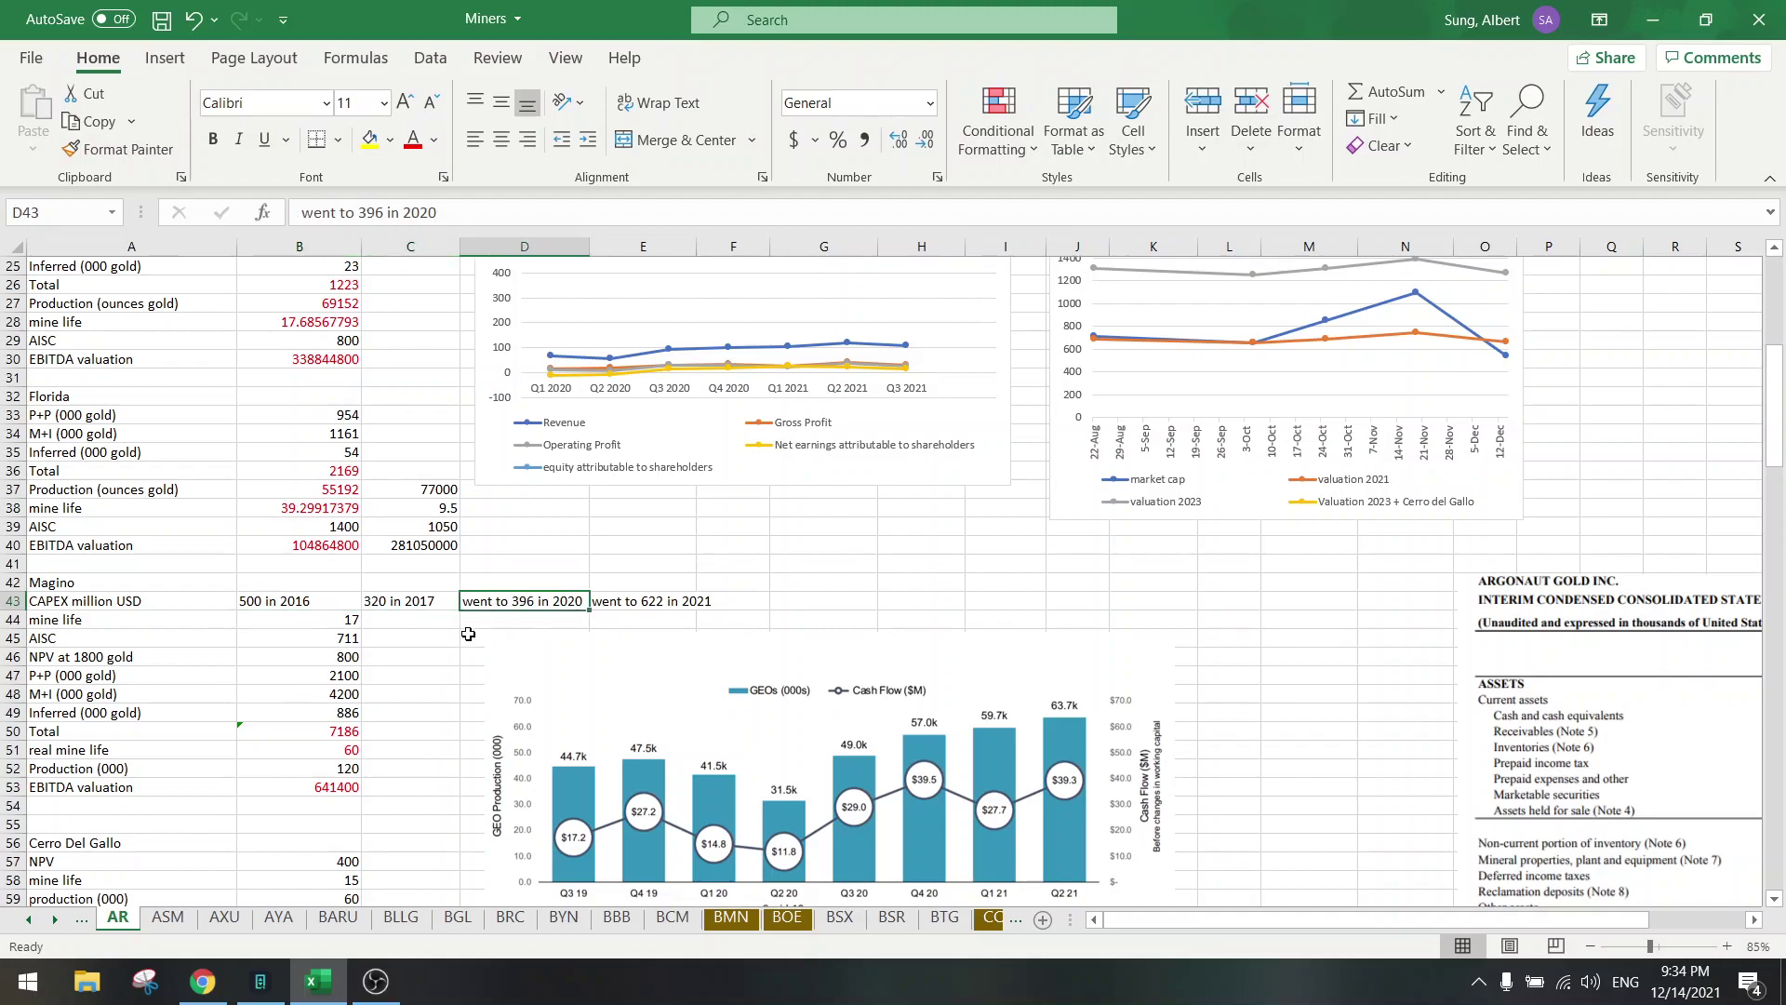
left_click(649, 602)
left_click(258, 595)
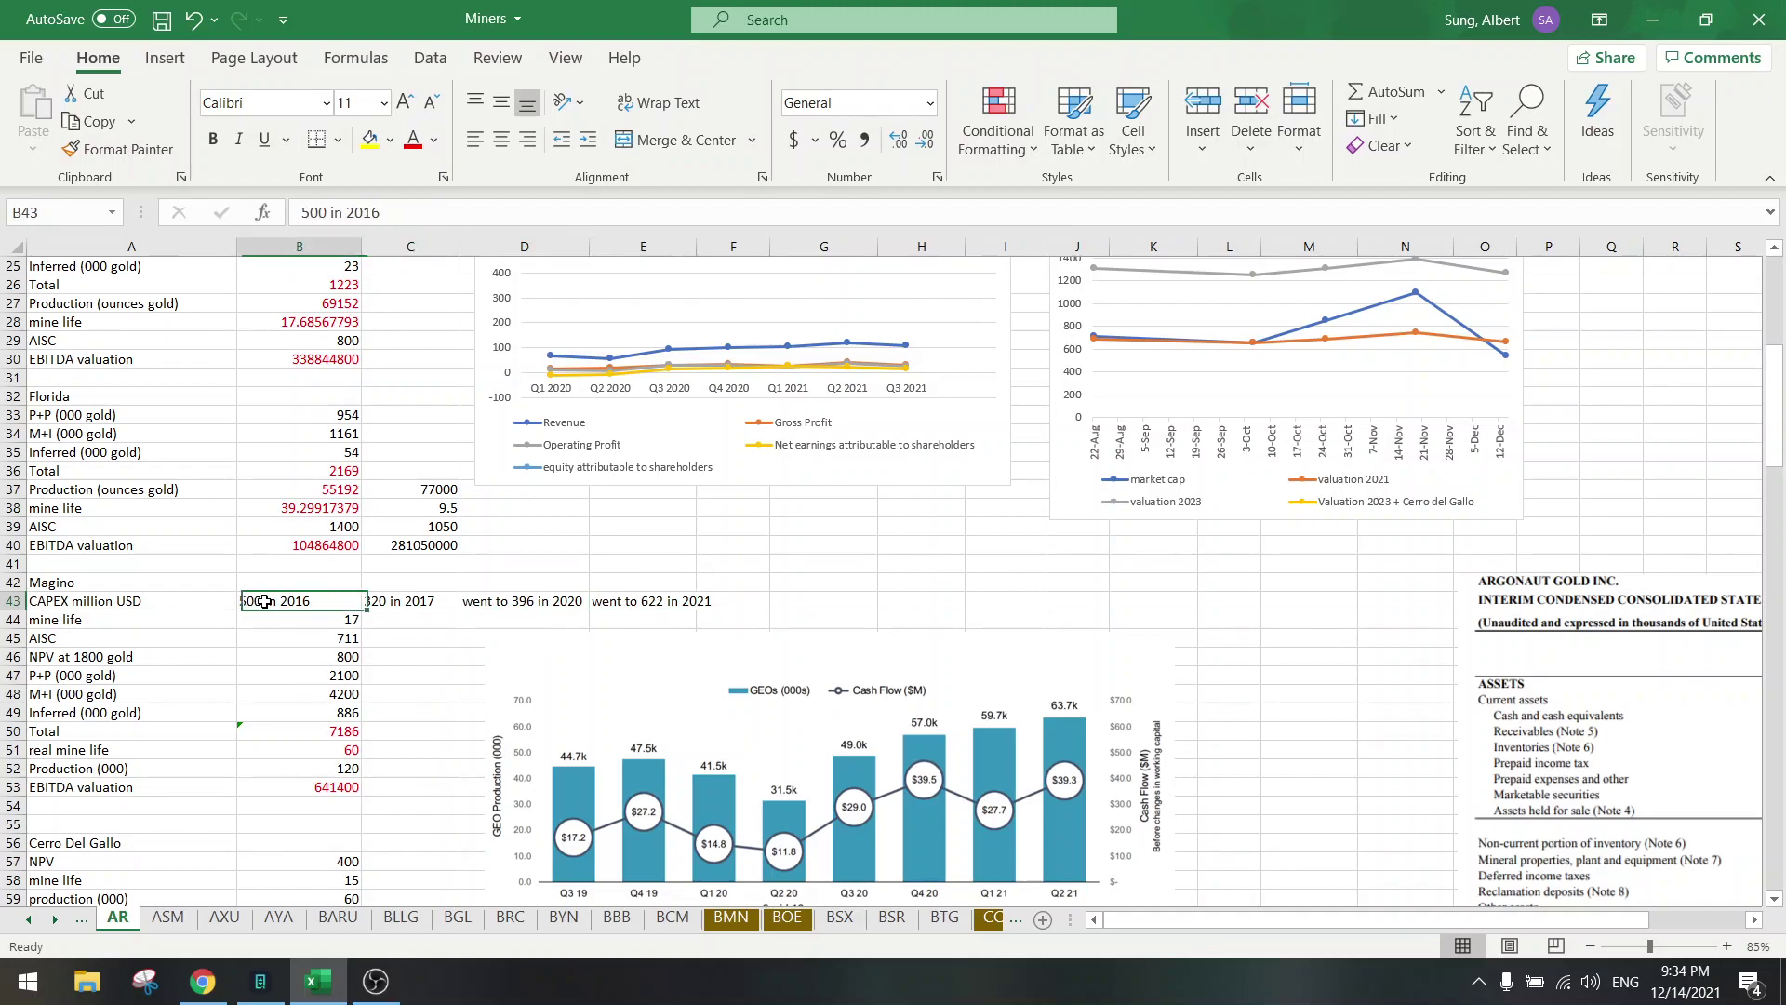
left_click(633, 600)
left_click_drag(275, 597, 651, 600)
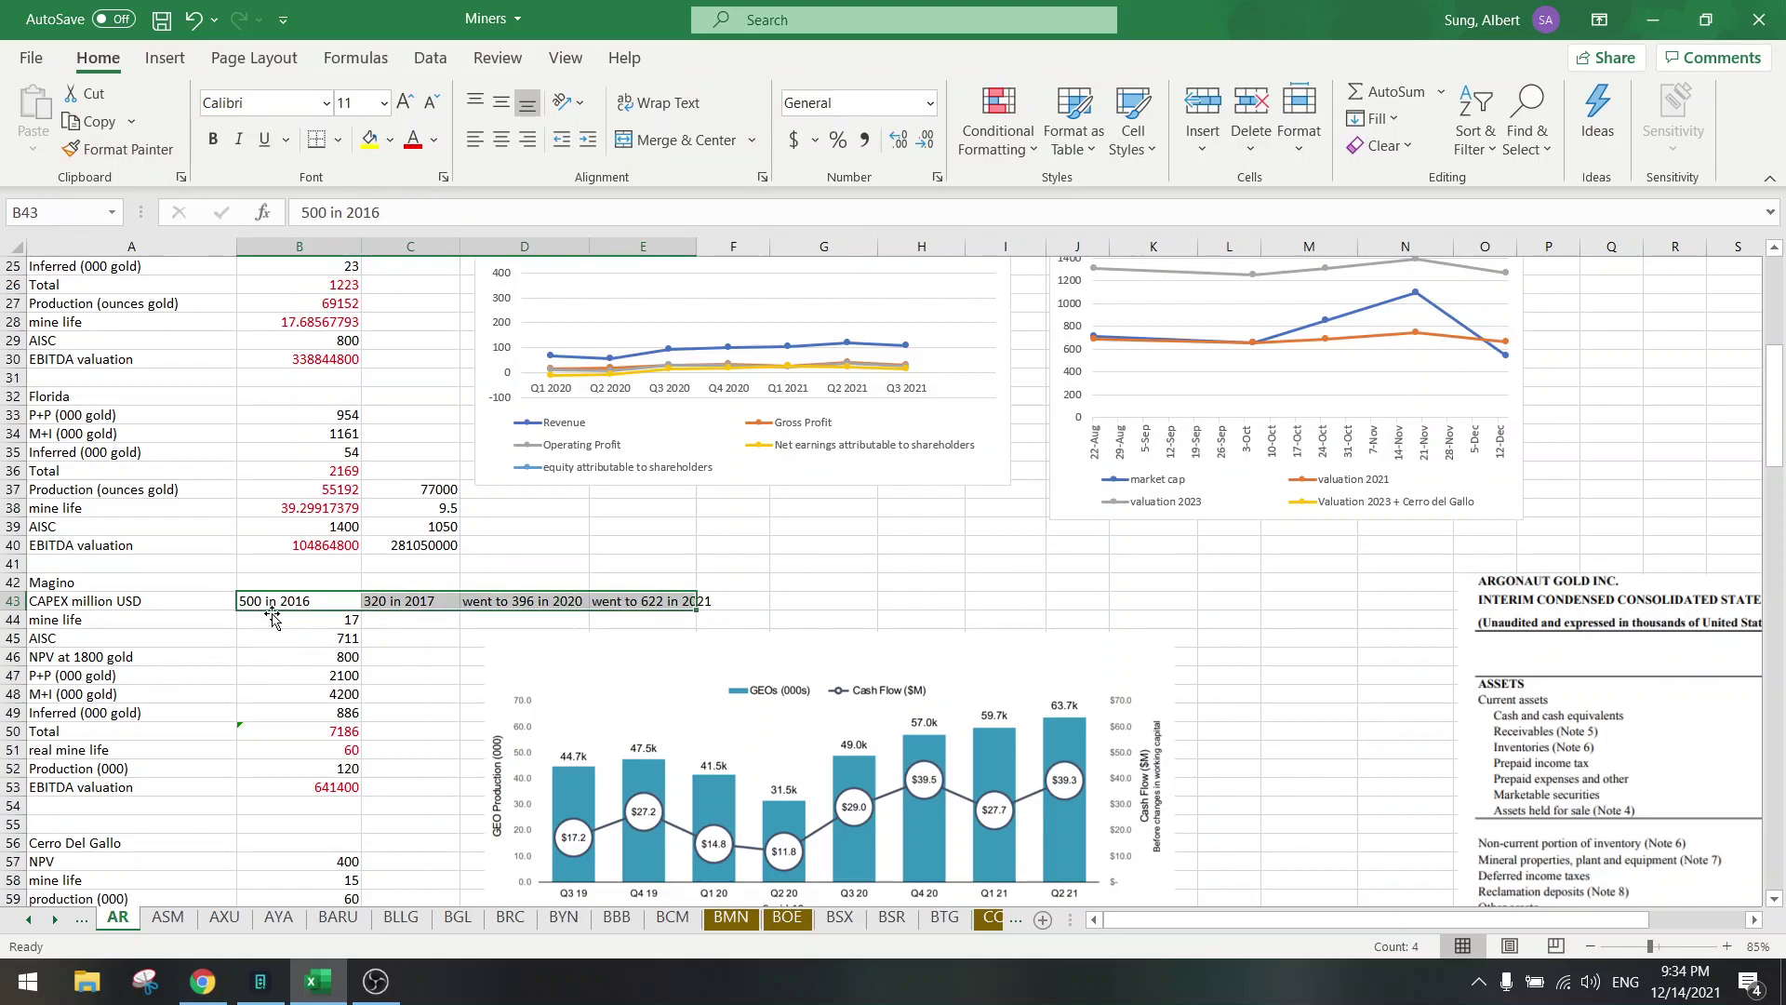
left_click(551, 600)
left_click(648, 600)
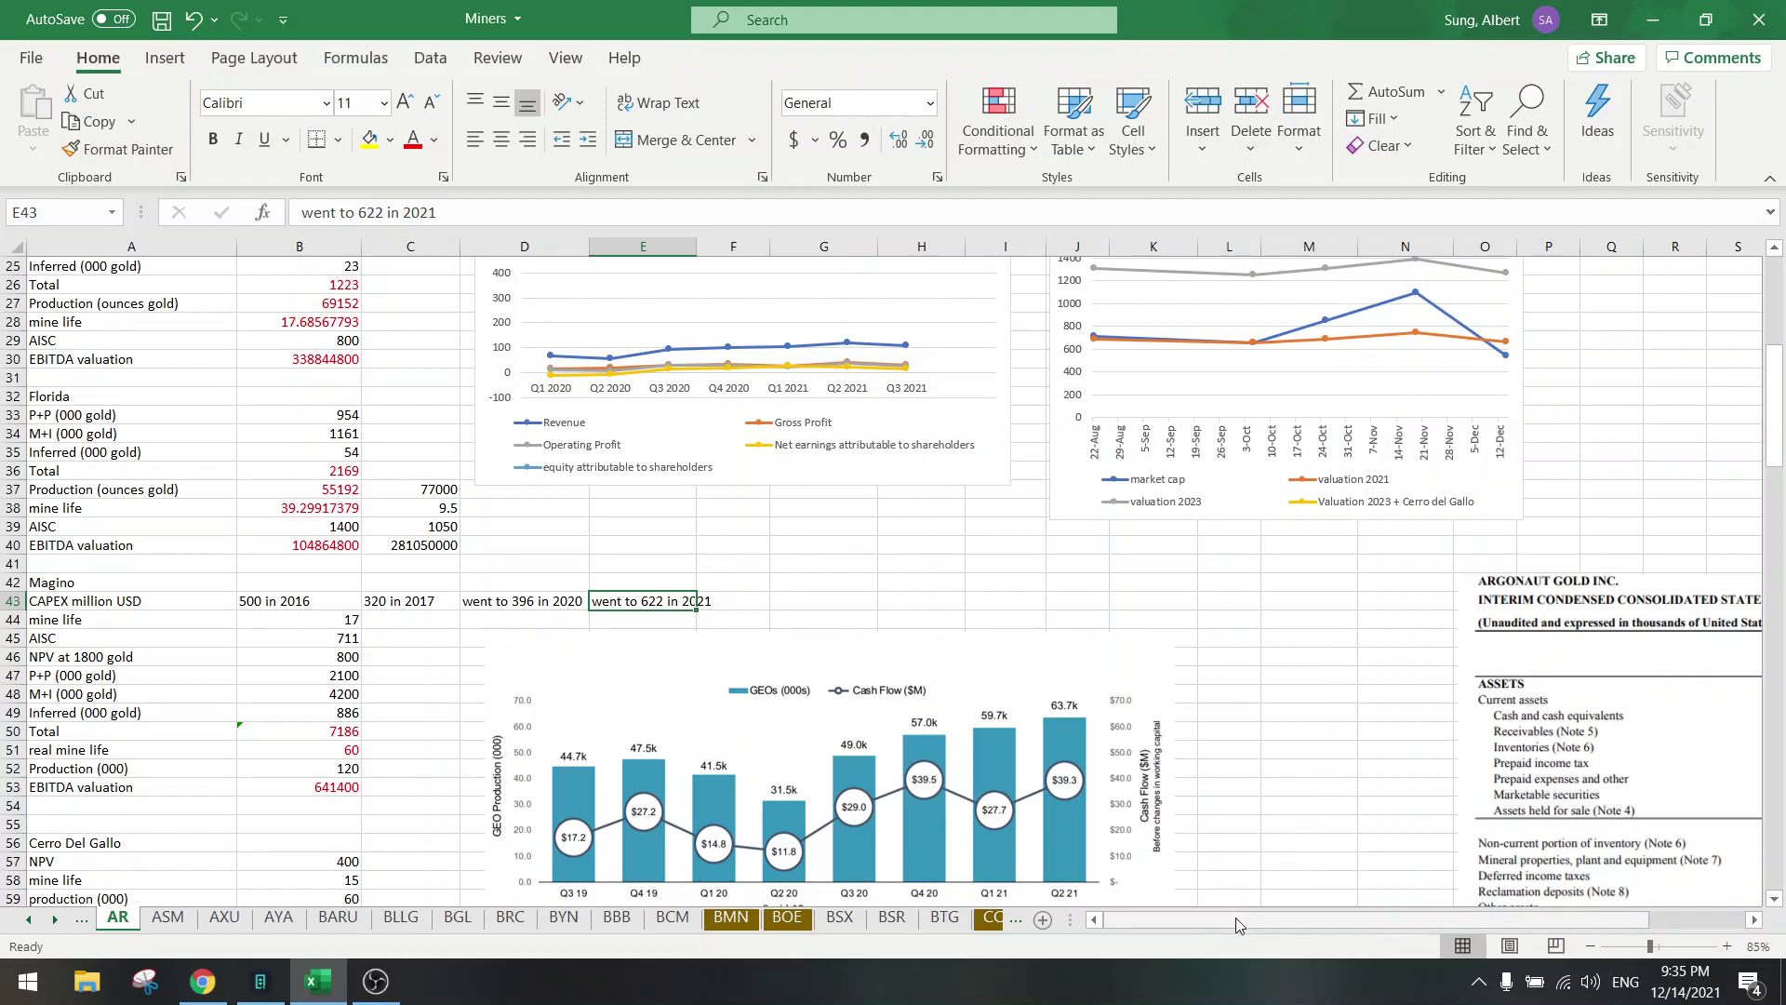
- View the statement of financial position image beside the production chart, and inspect the Market Cap cell B4 in the Argonaut Gold summary
left_click_drag(1236, 918, 1333, 917)
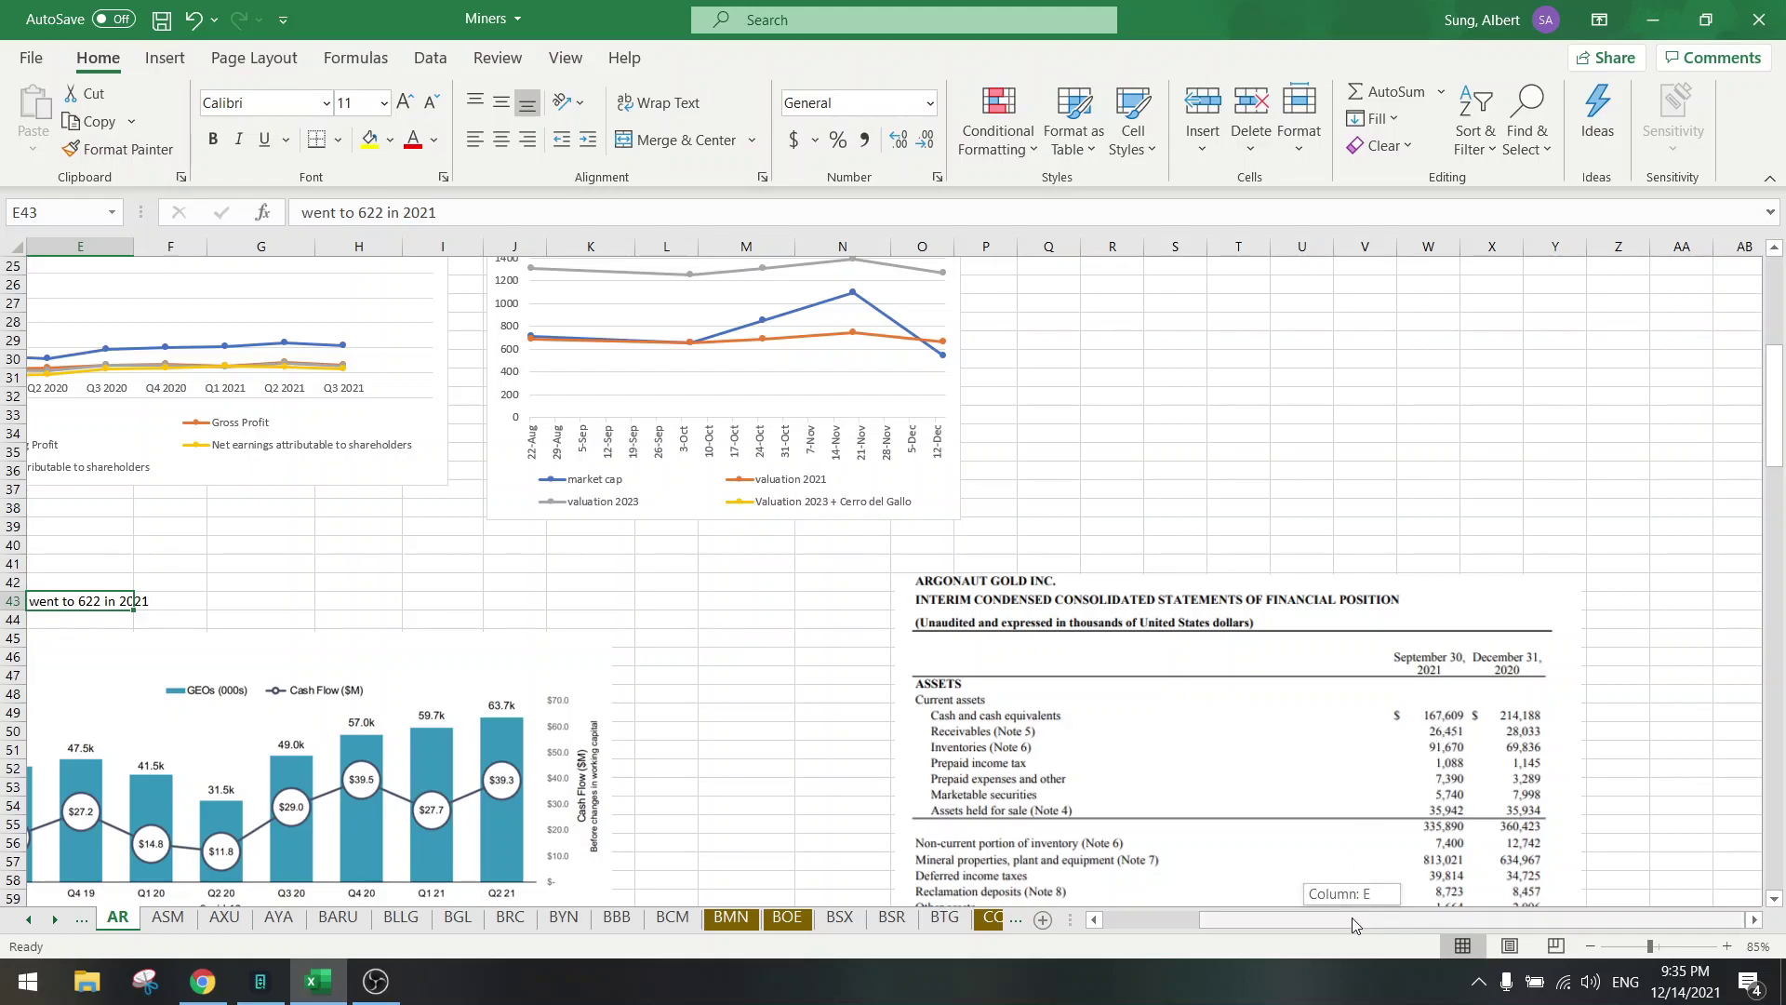
left_click_drag(1353, 925, 1256, 925)
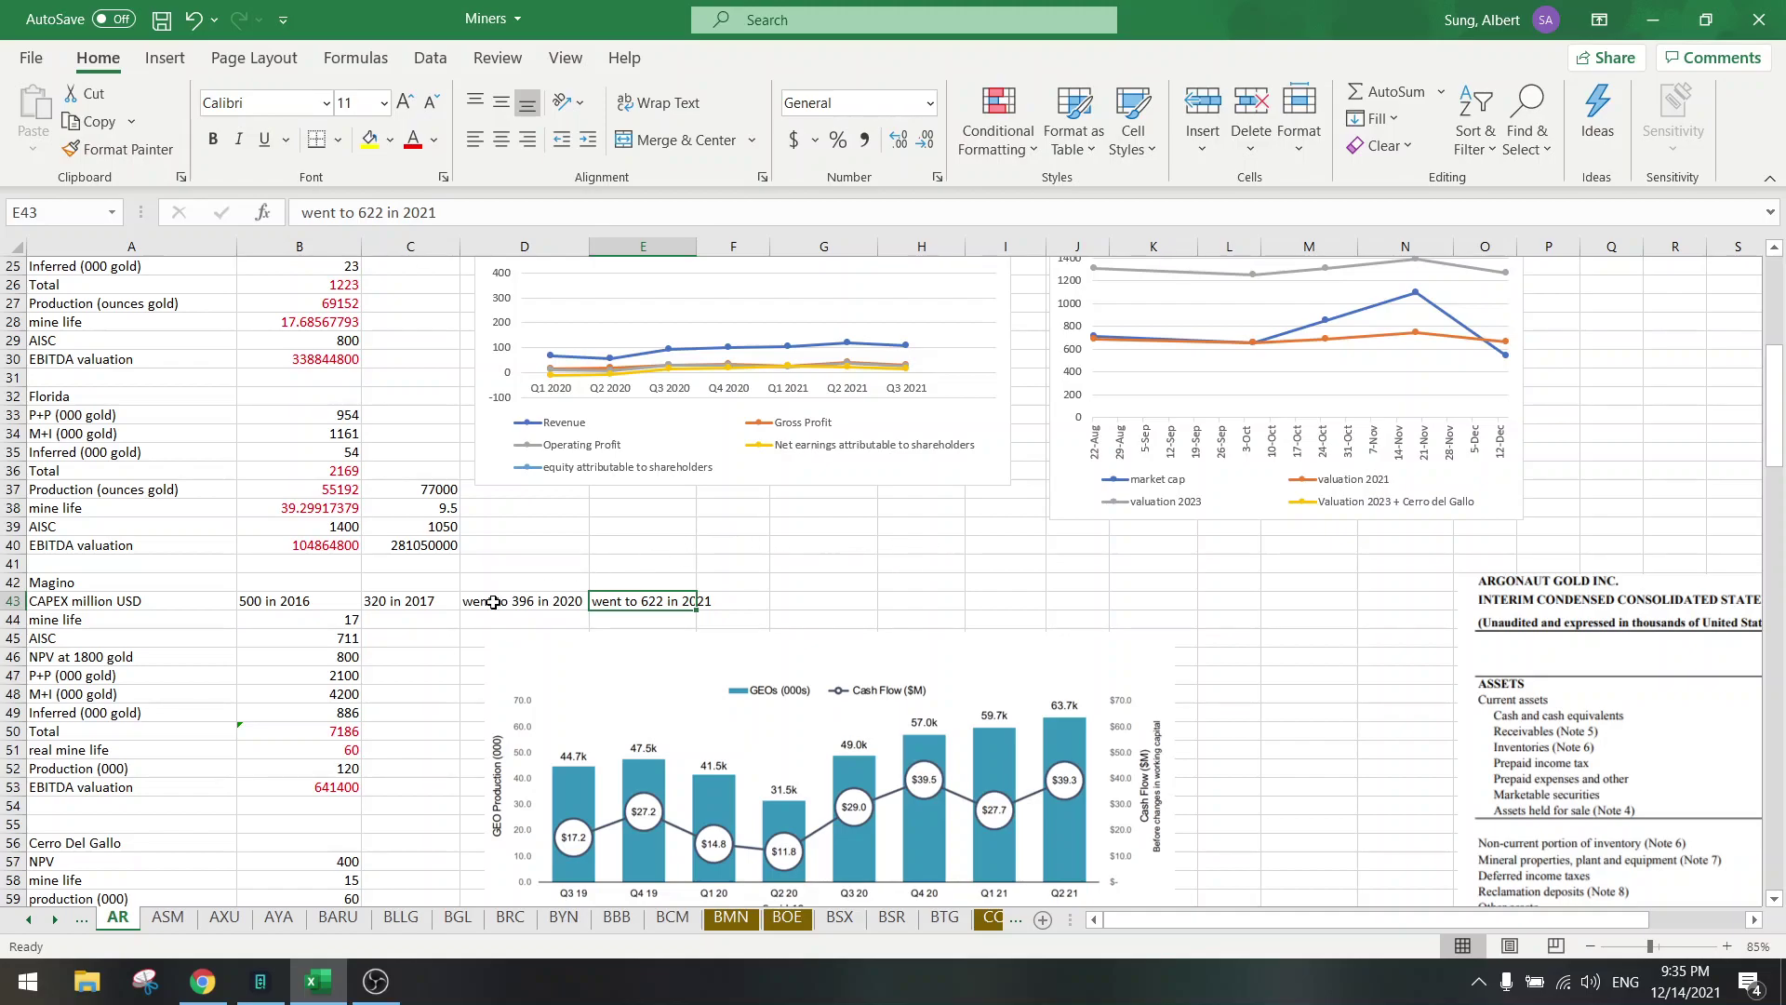
scroll(493, 602, "up", 8)
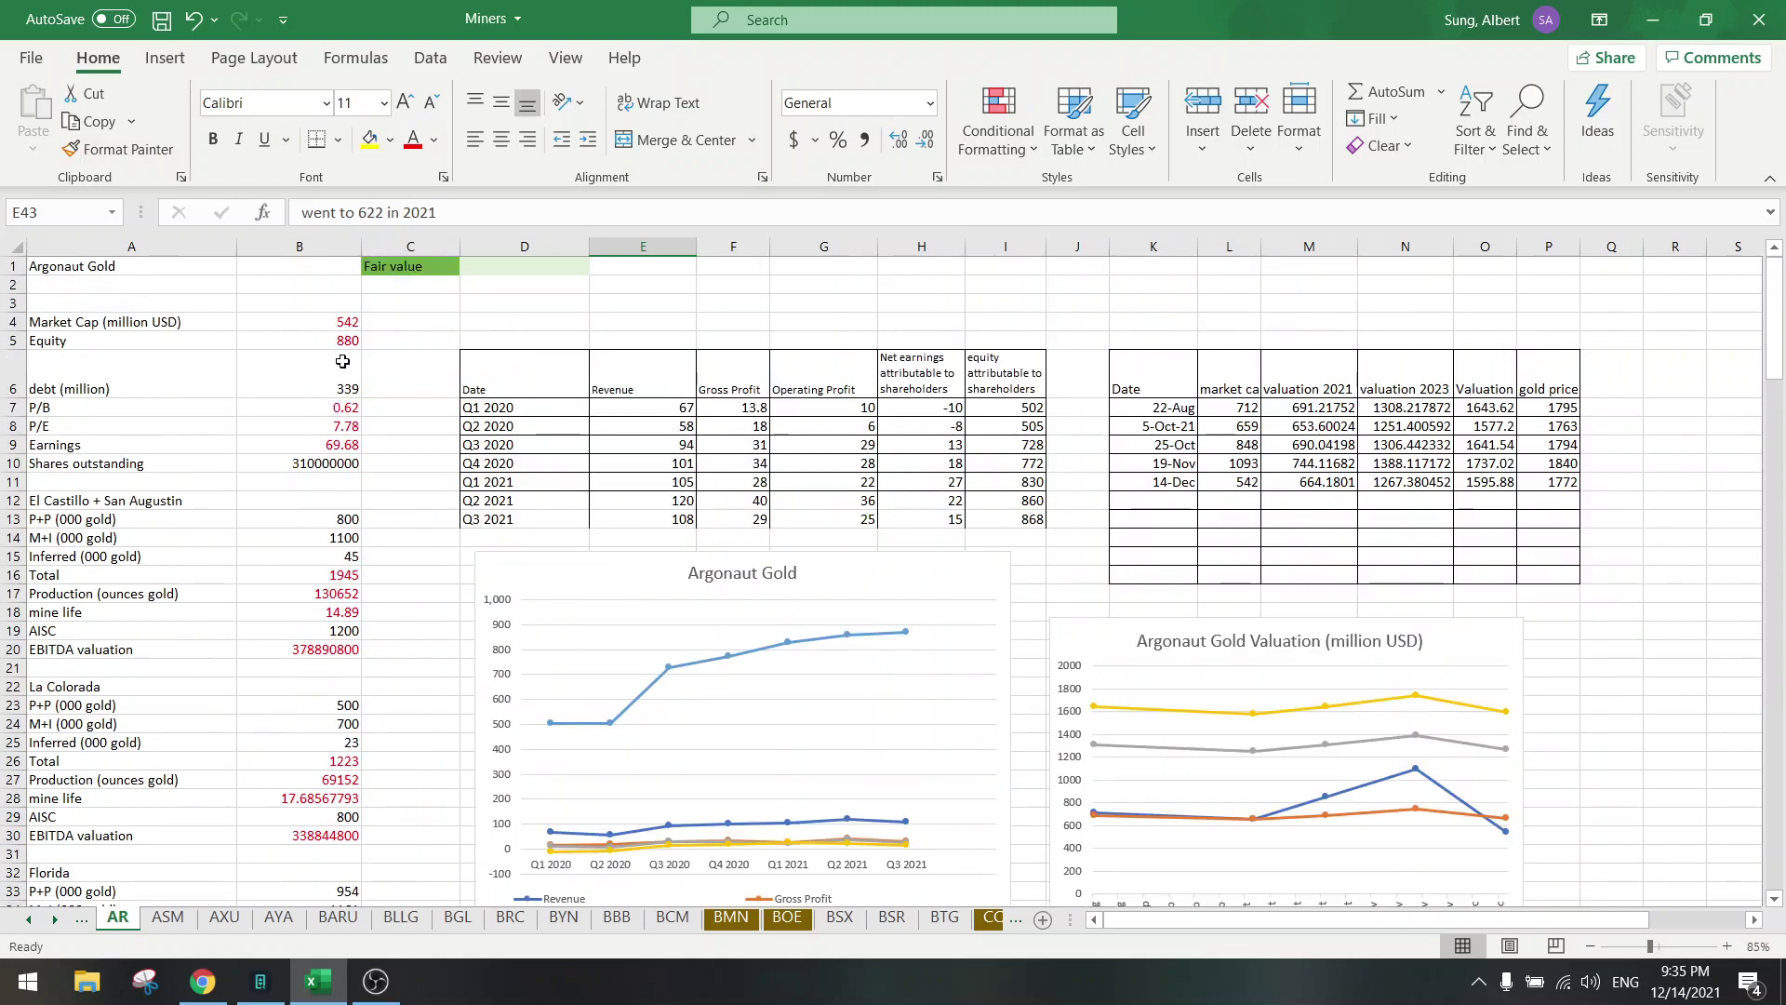
left_click(342, 322)
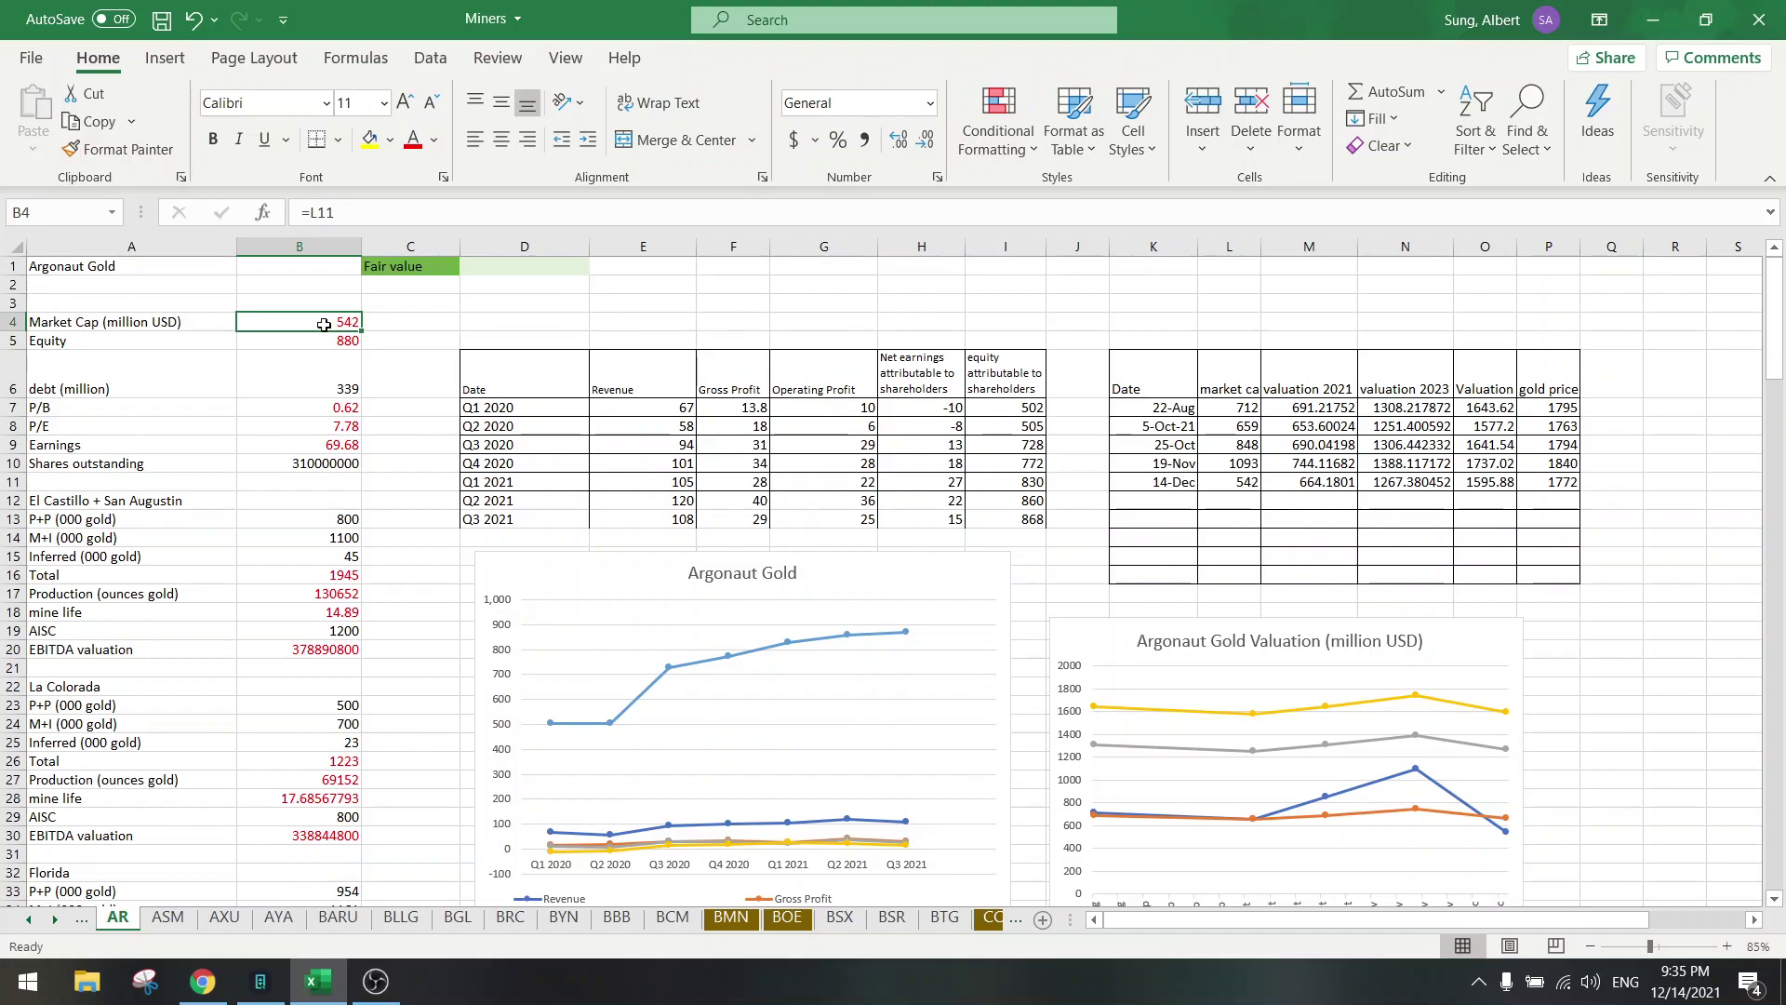
- Inspect the Market Cap entry in row 4, and select the market cap series in the Argonaut Gold Valuation chart for comparison with the valuation lines
left_click(149, 322)
left_click(323, 322)
scroll(1290, 589, "down", 3)
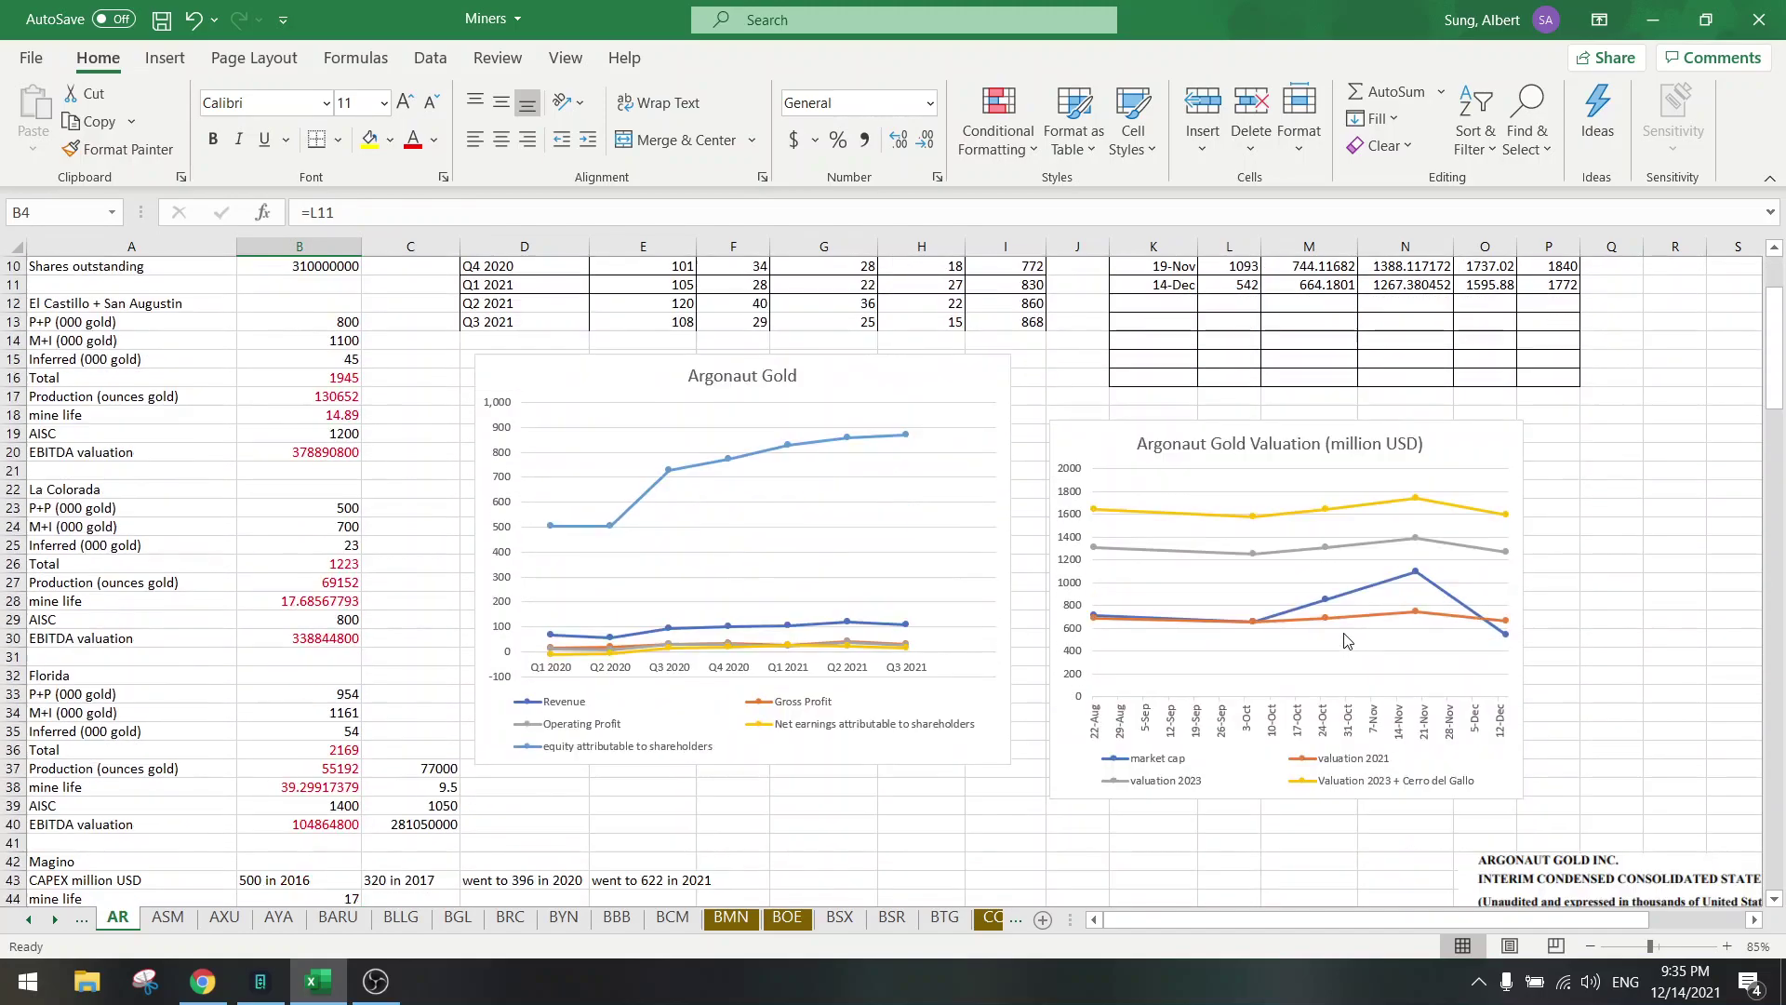
left_click(1507, 637)
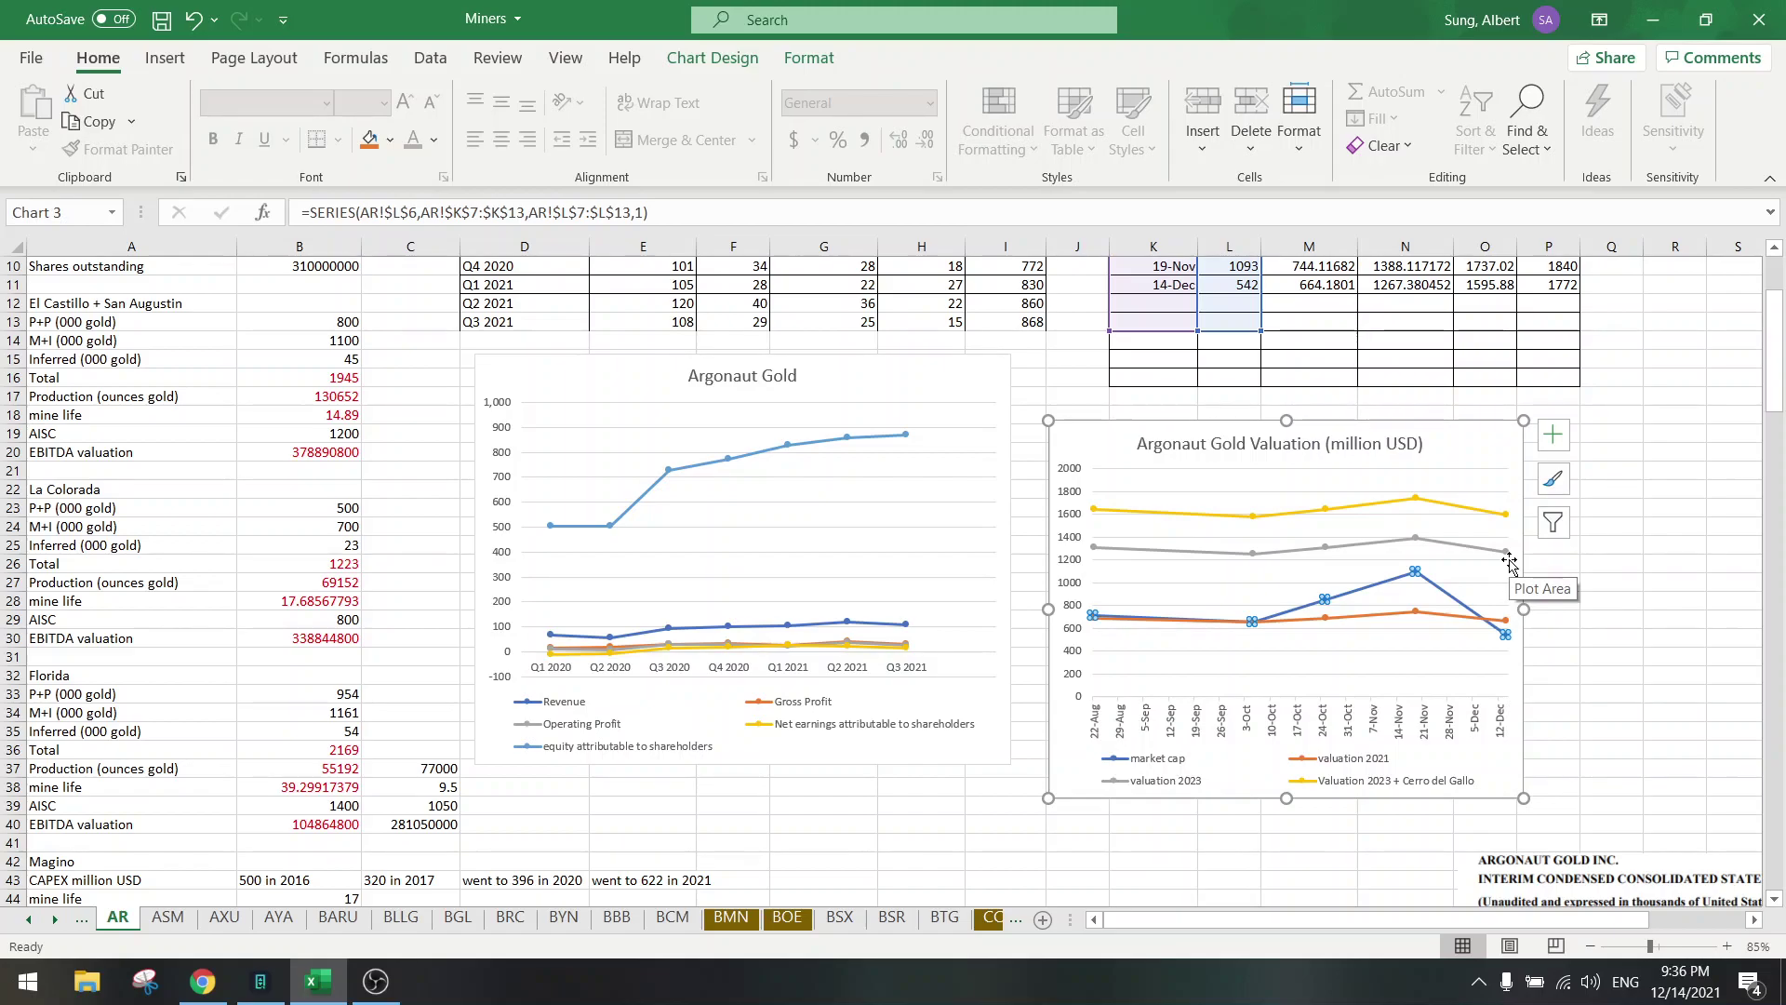
- Switch to the AR.TO quote in Chrome and view its price chart over one month, six months and one year
left_click(203, 980)
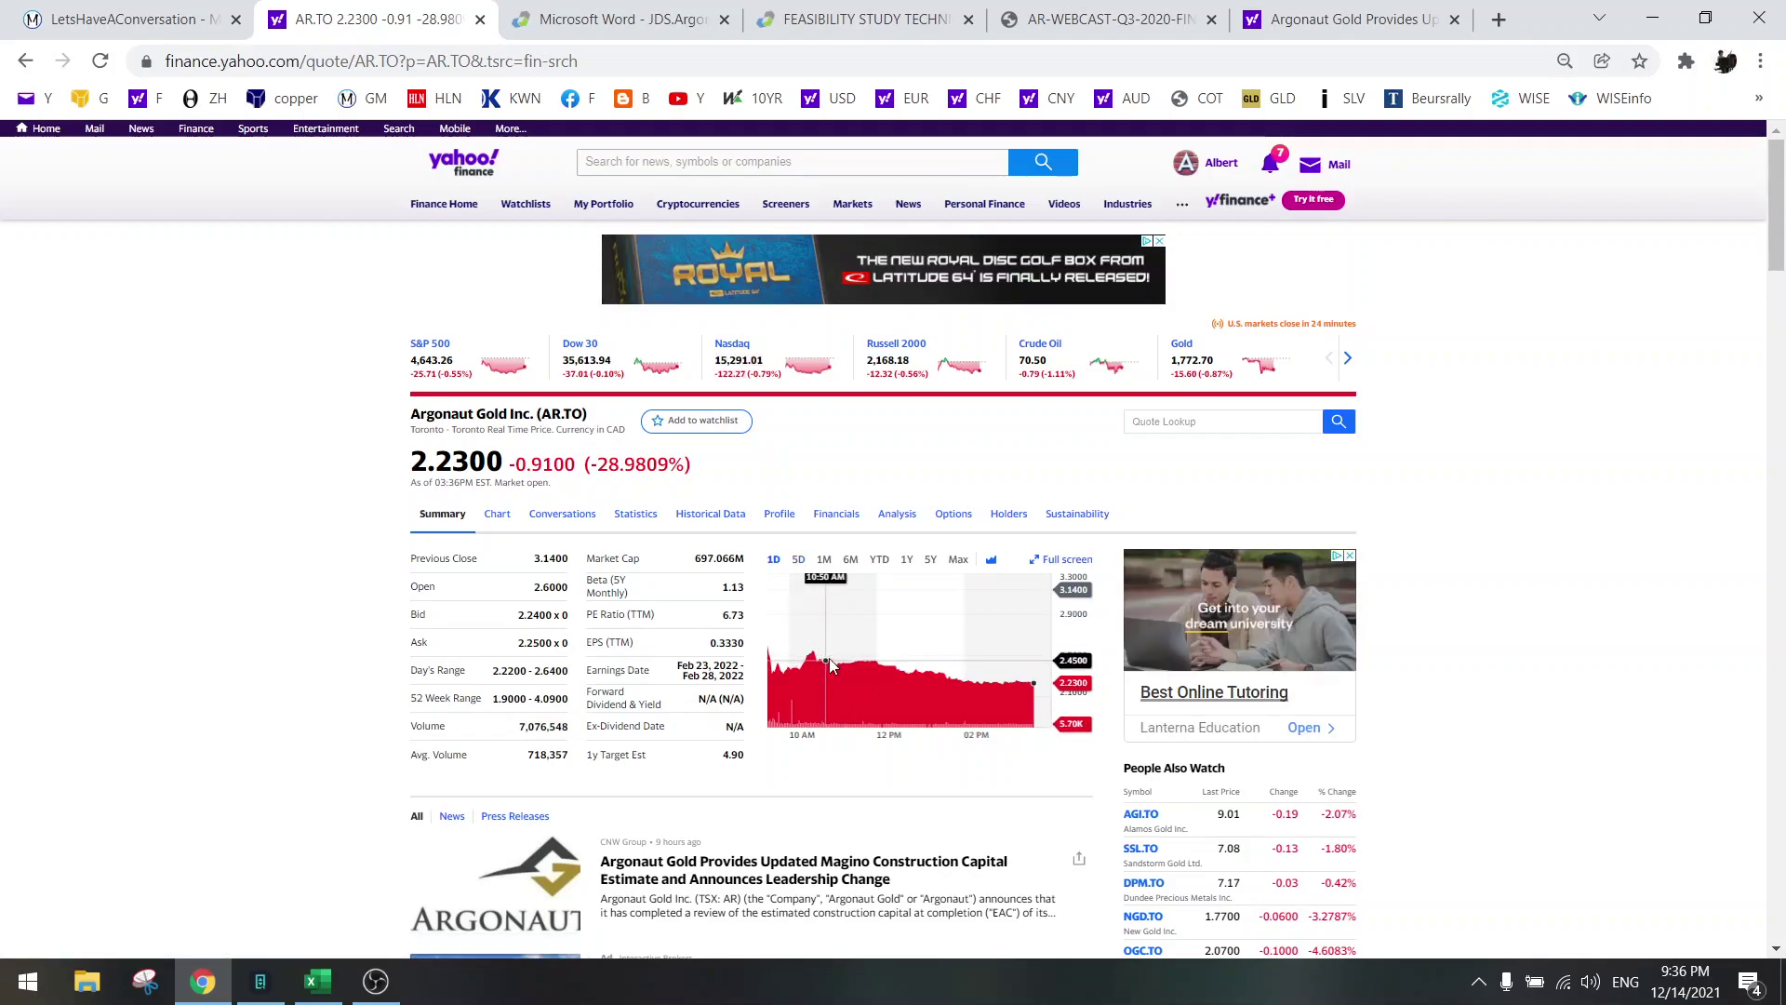
left_click(824, 561)
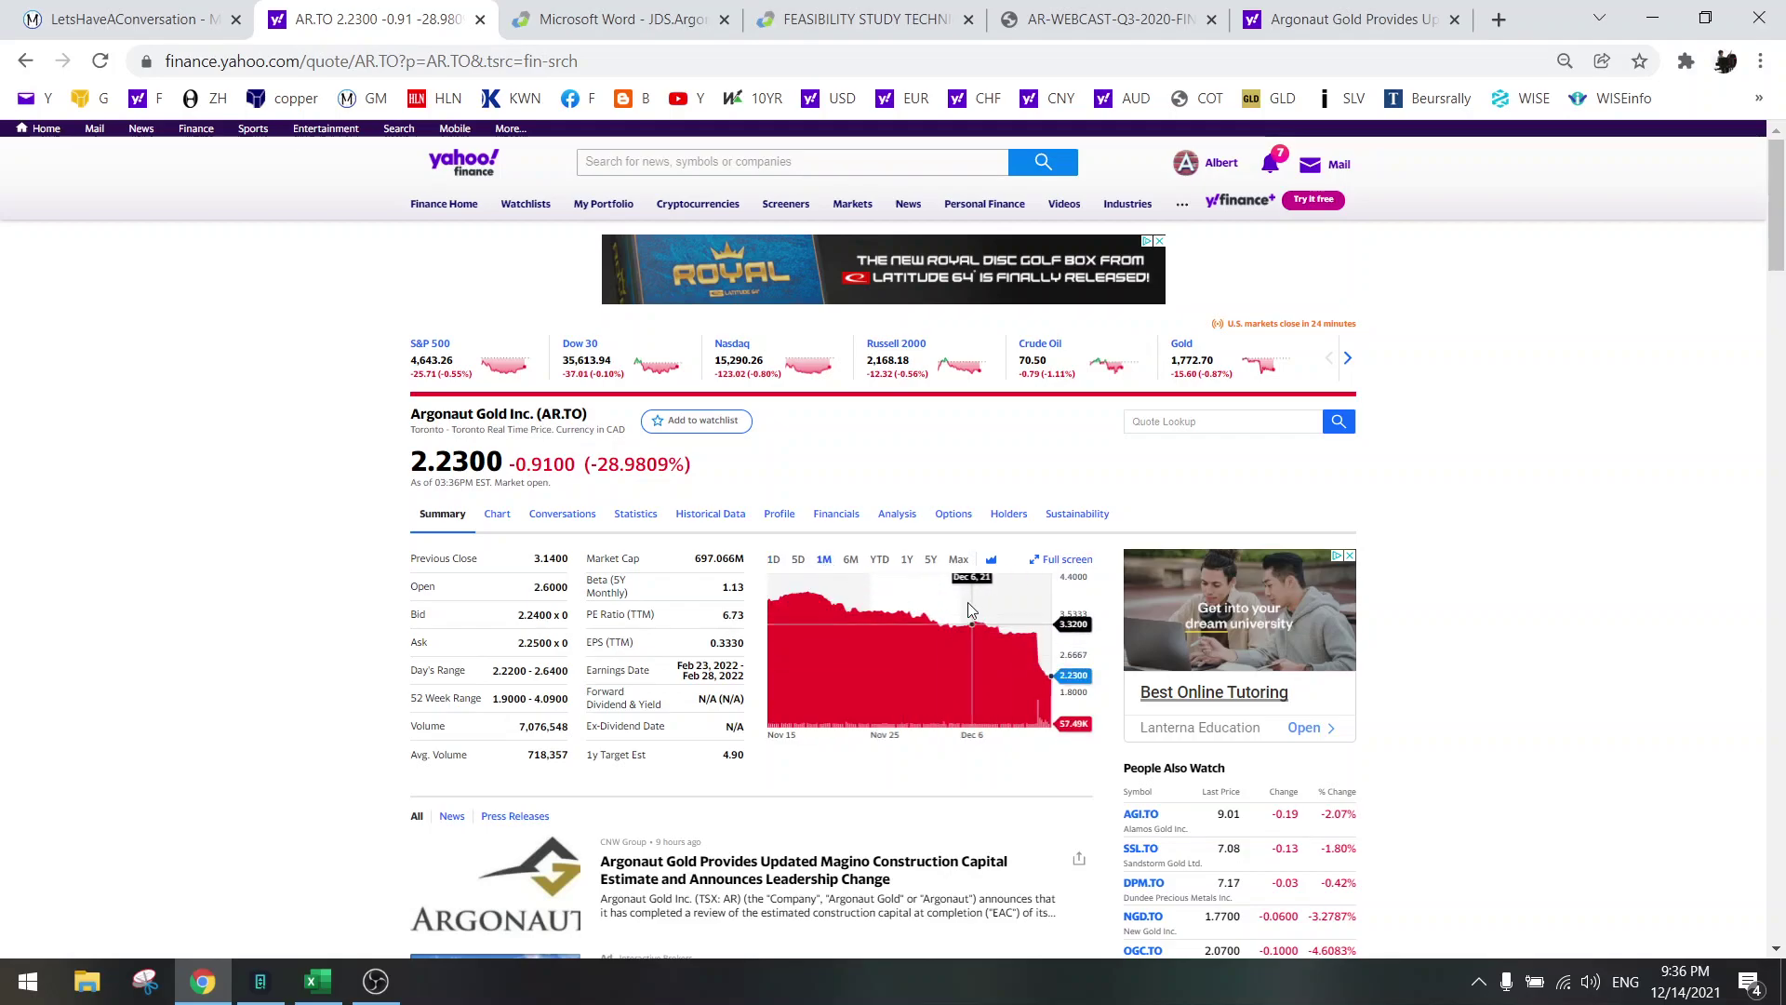
left_click(851, 562)
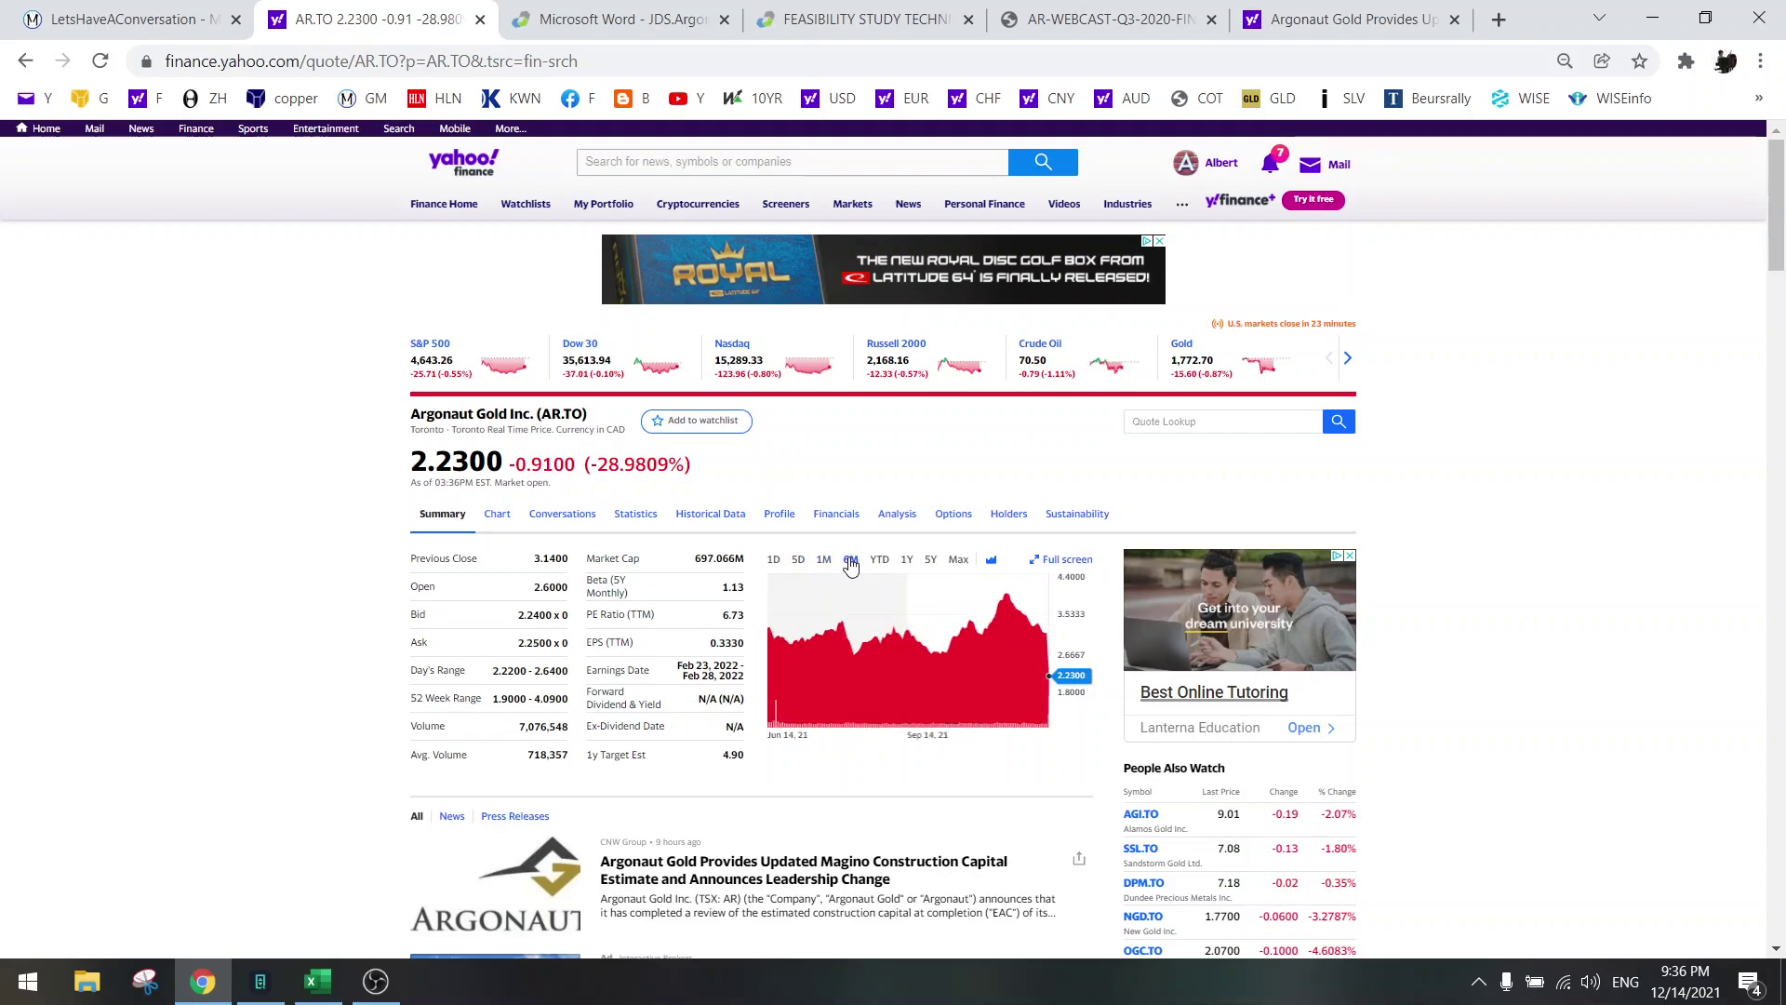
left_click(907, 562)
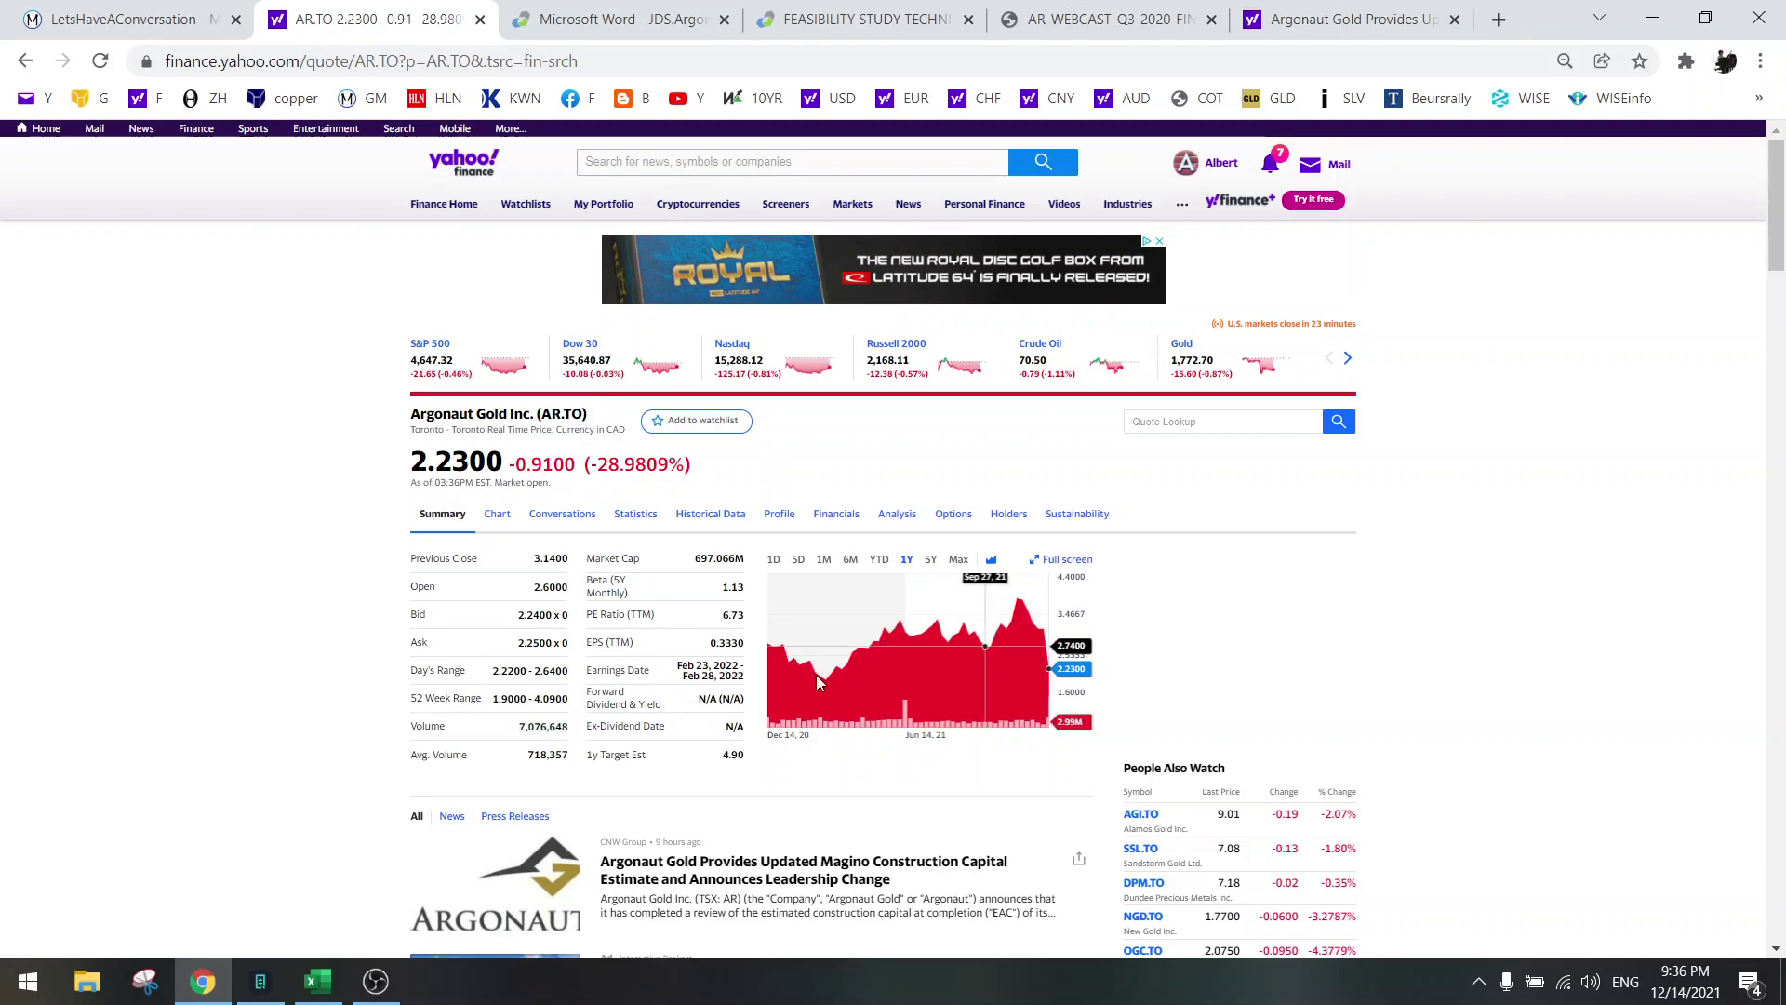
- Return to the Miners workbook in Excel, deselect the valuation chart and view the Argonaut Gold summary and valuation tables
left_click(318, 980)
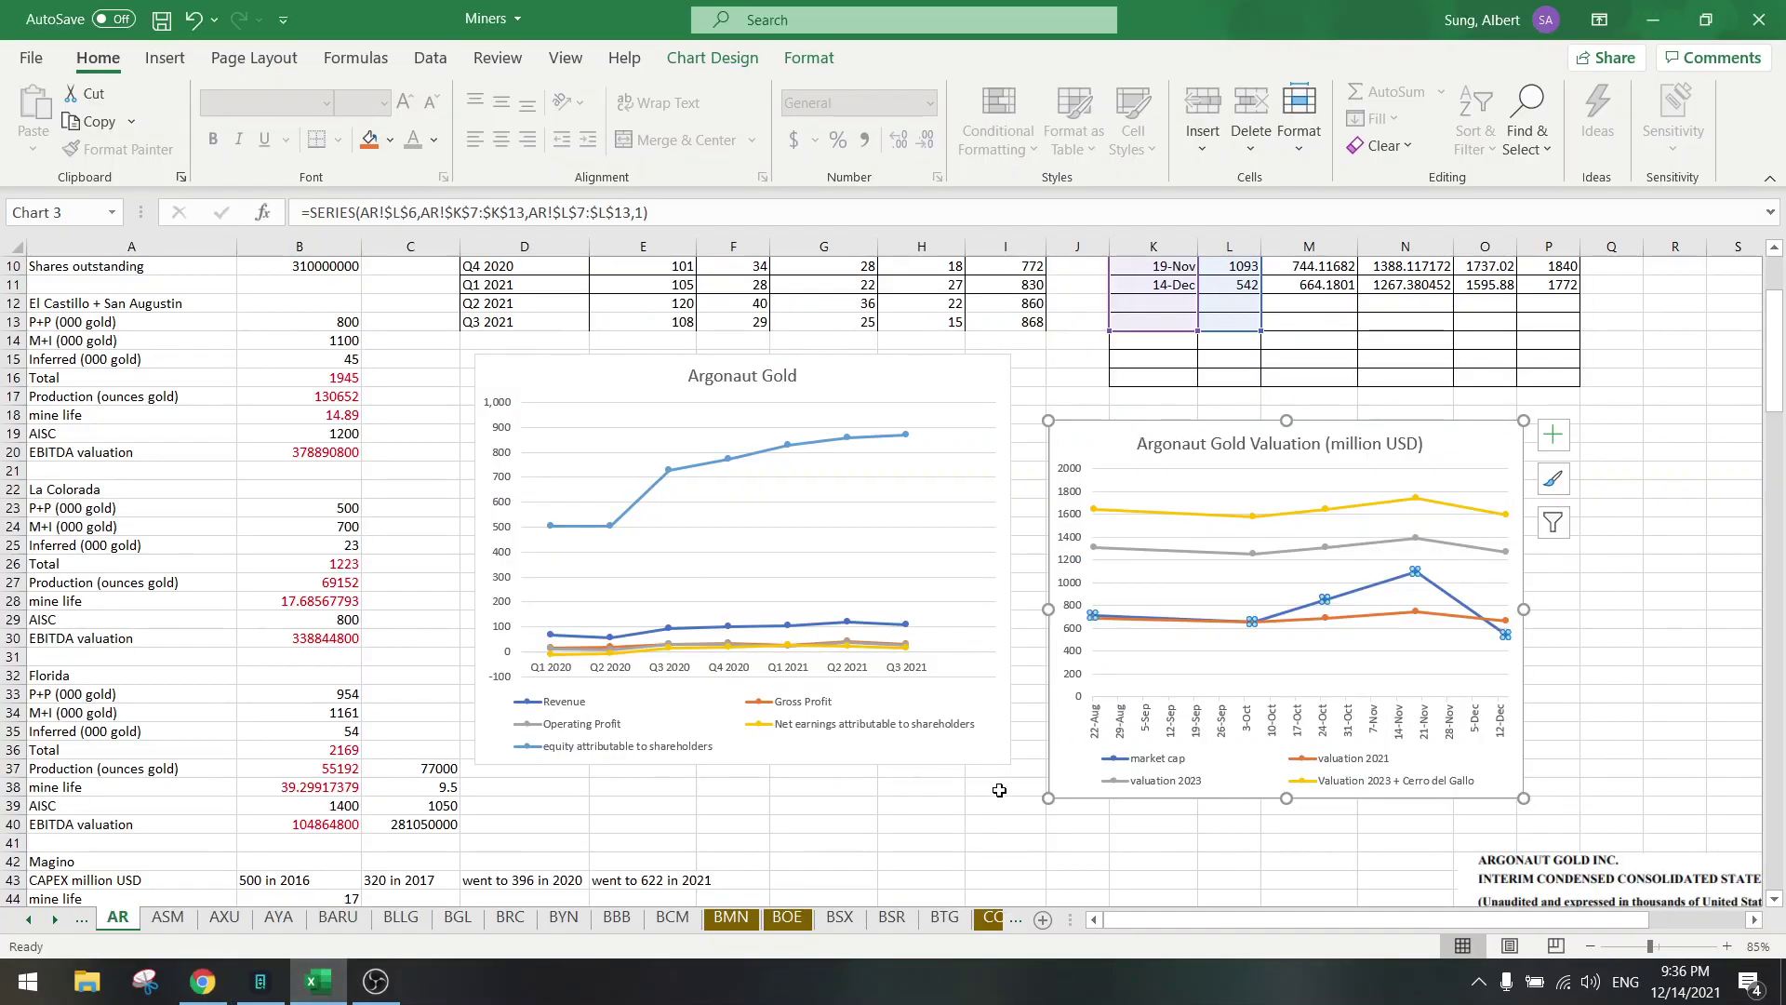
left_click(1007, 823)
scroll(1006, 819, "up", 3)
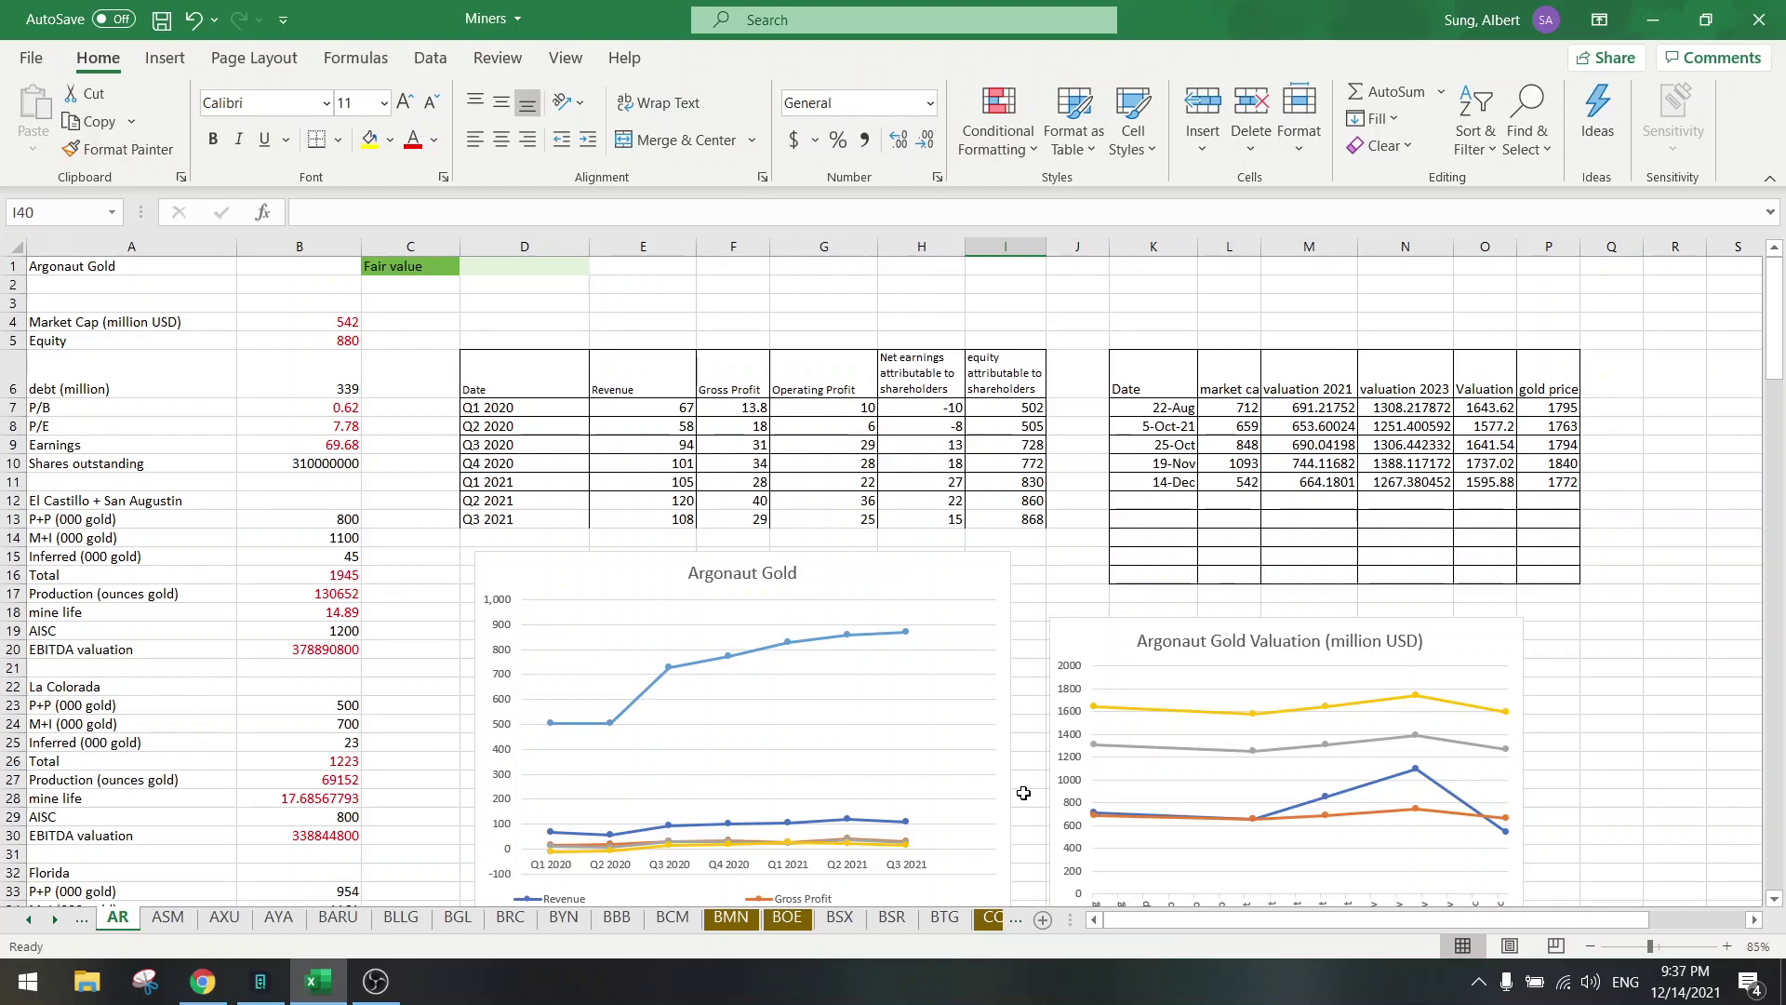
left_click(375, 980)
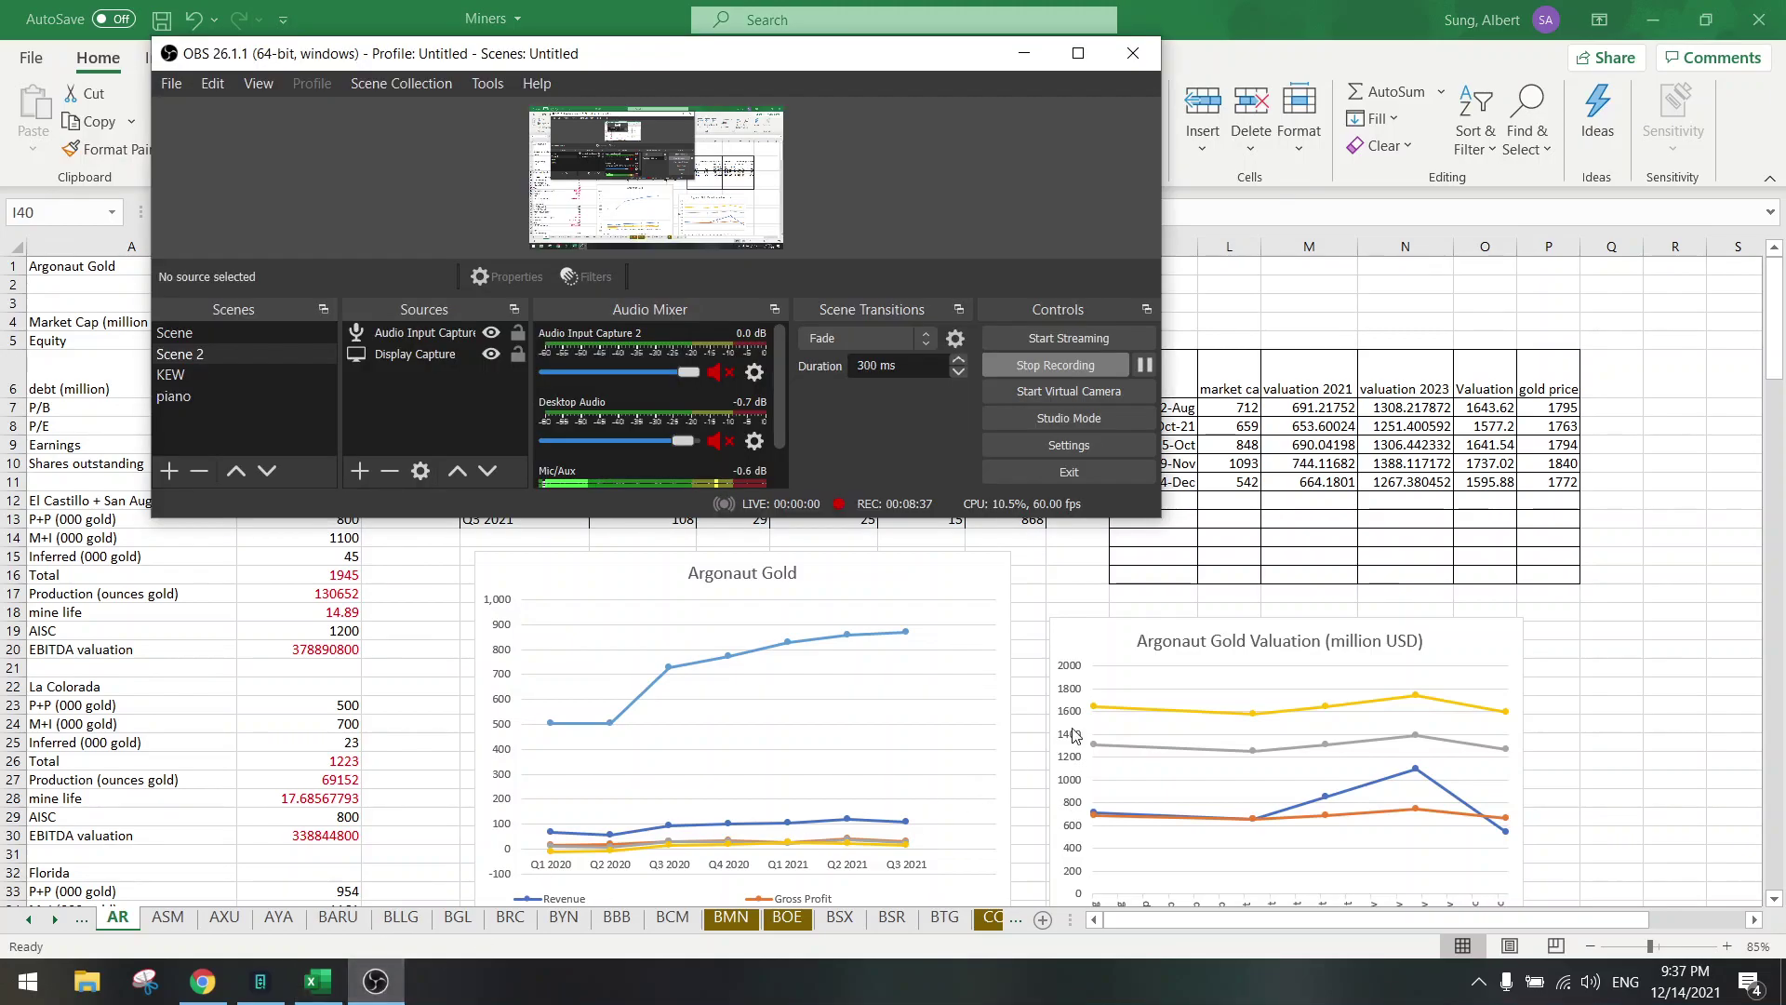